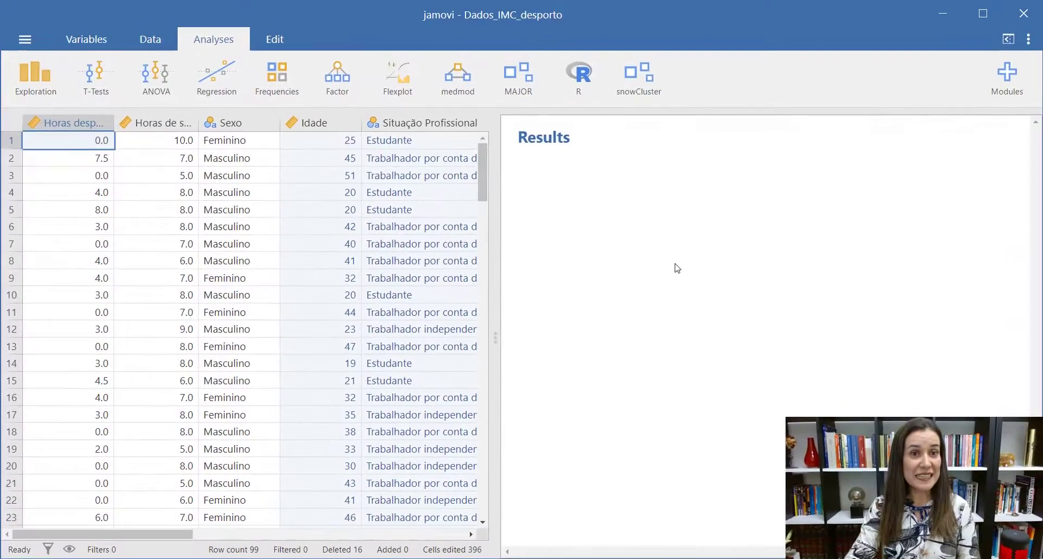
- Create a scatterplot with Idade on the X-axis and IMC atual on the Y-axis
left_click(33, 93)
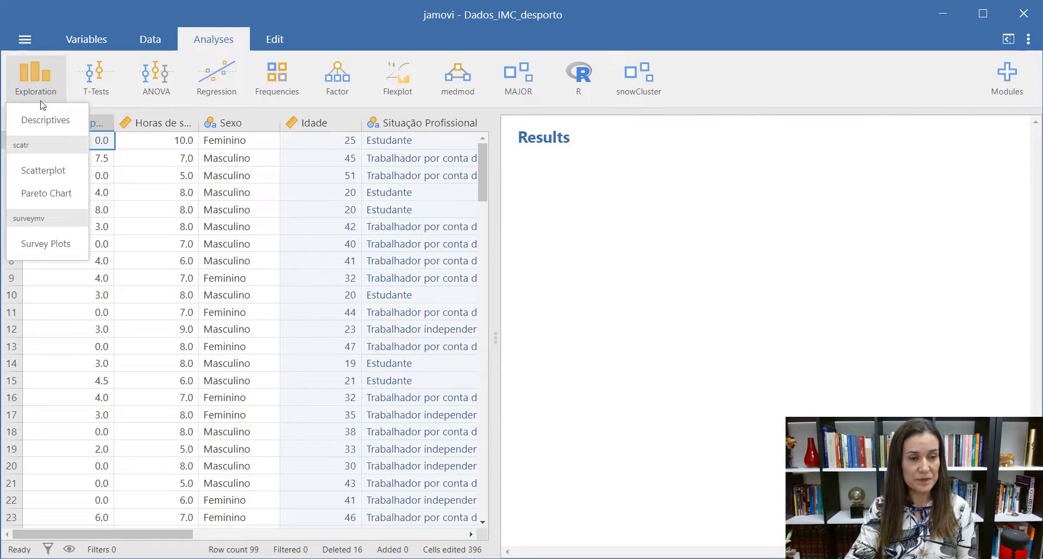
left_click(58, 169)
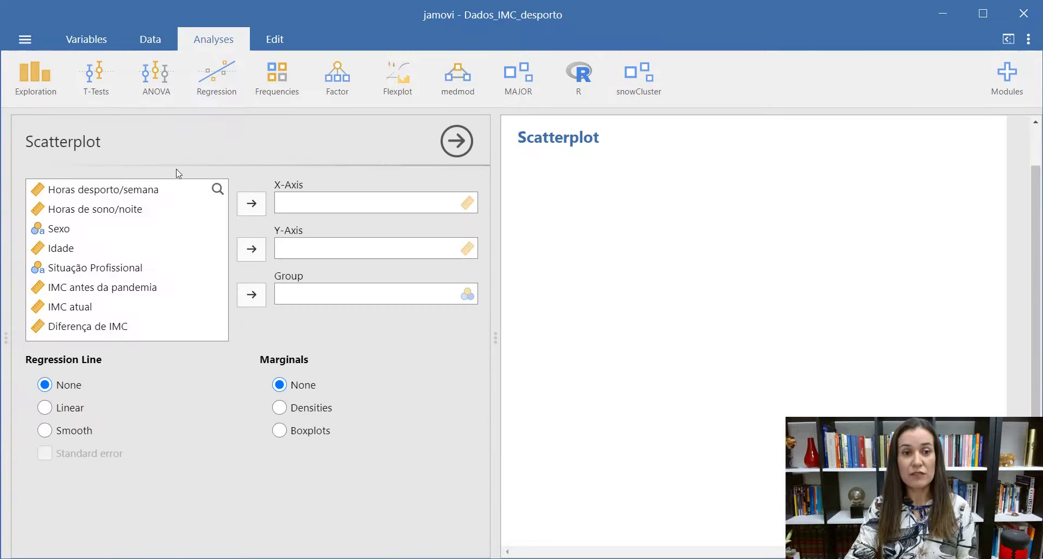
left_click(74, 252)
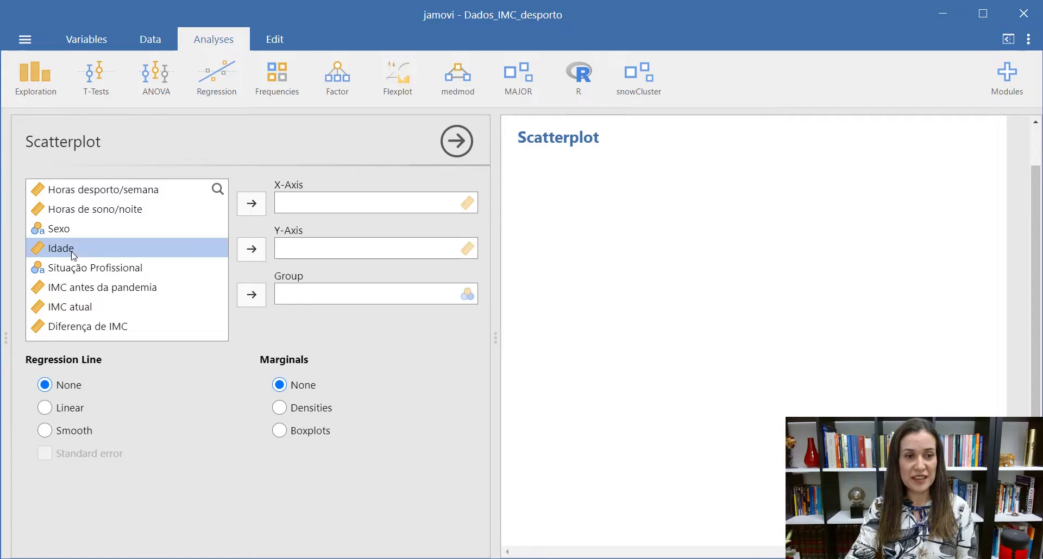
left_click(251, 204)
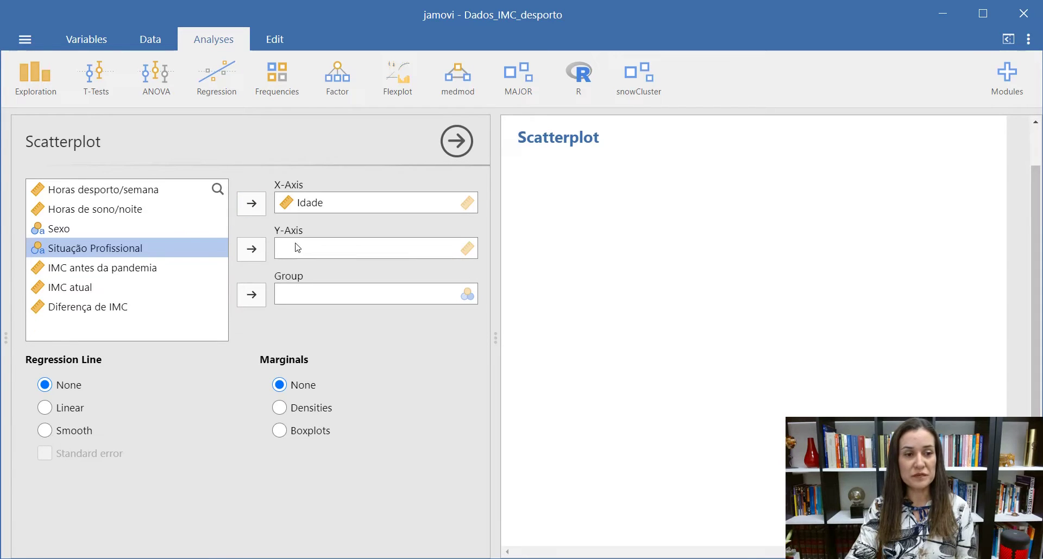
left_click(79, 291)
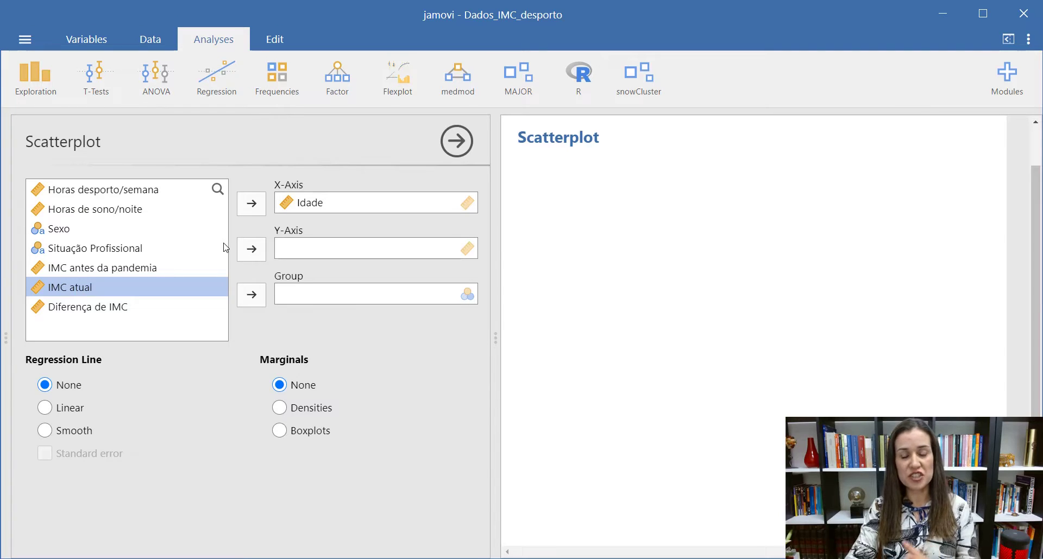
left_click(255, 253)
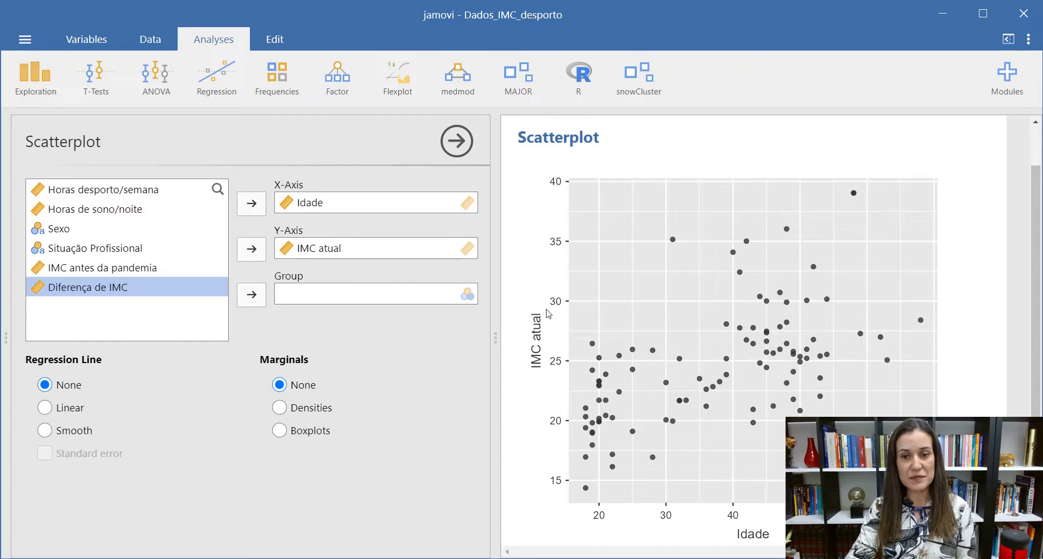
- Try a linear regression line on the scatterplot, reset it to None, and group the points by Sexo
left_click(58, 412)
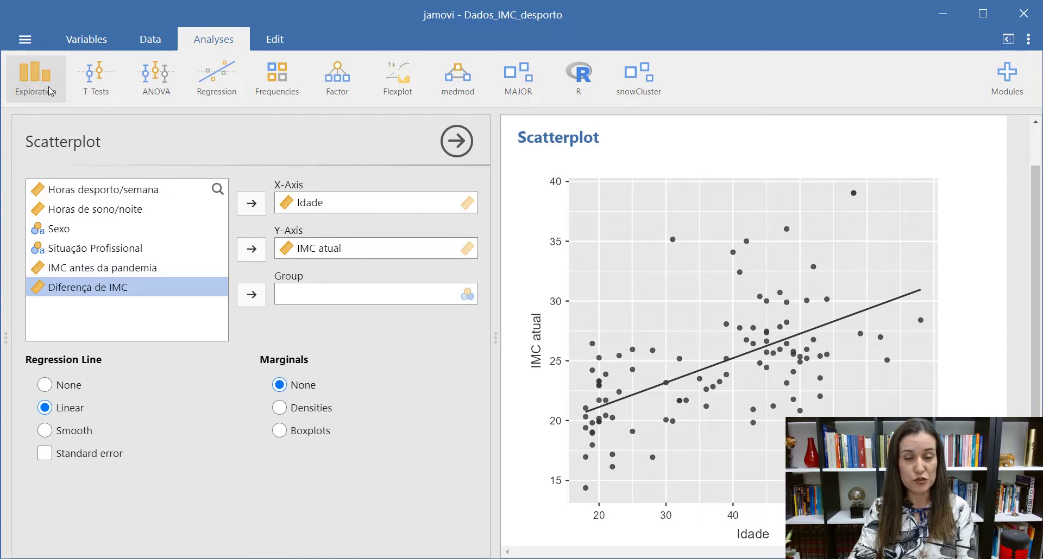
left_click(45, 385)
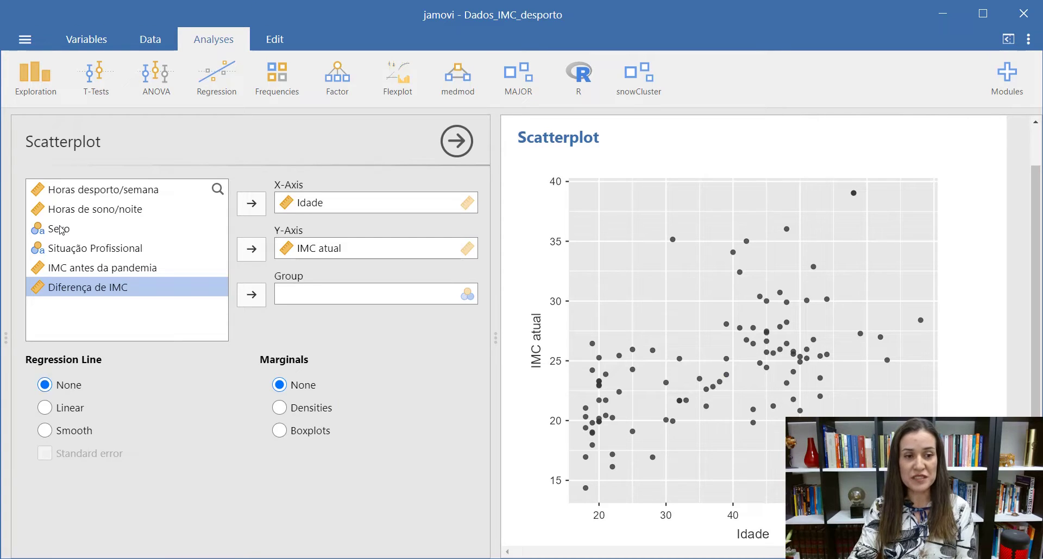
left_click(62, 229)
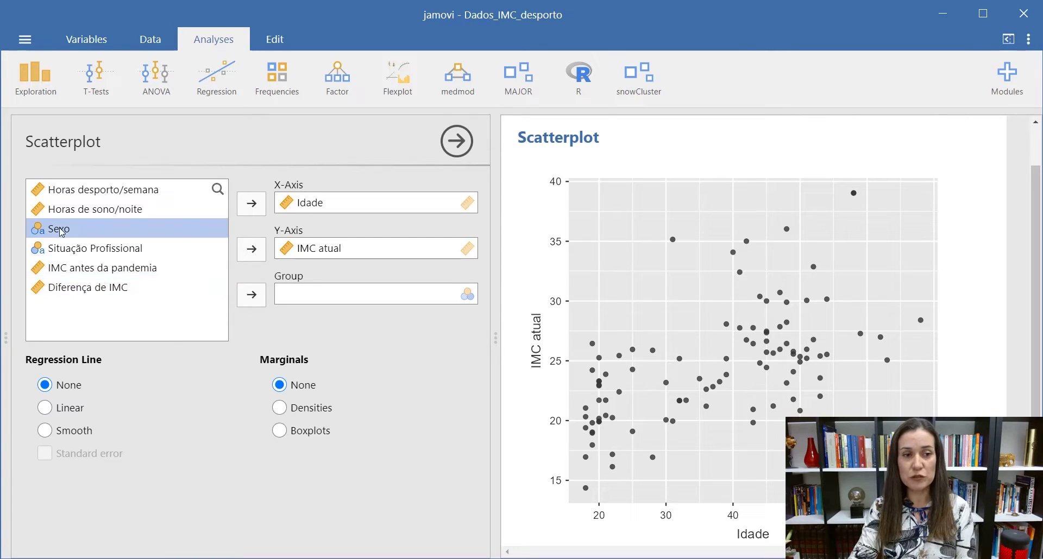
left_click(251, 297)
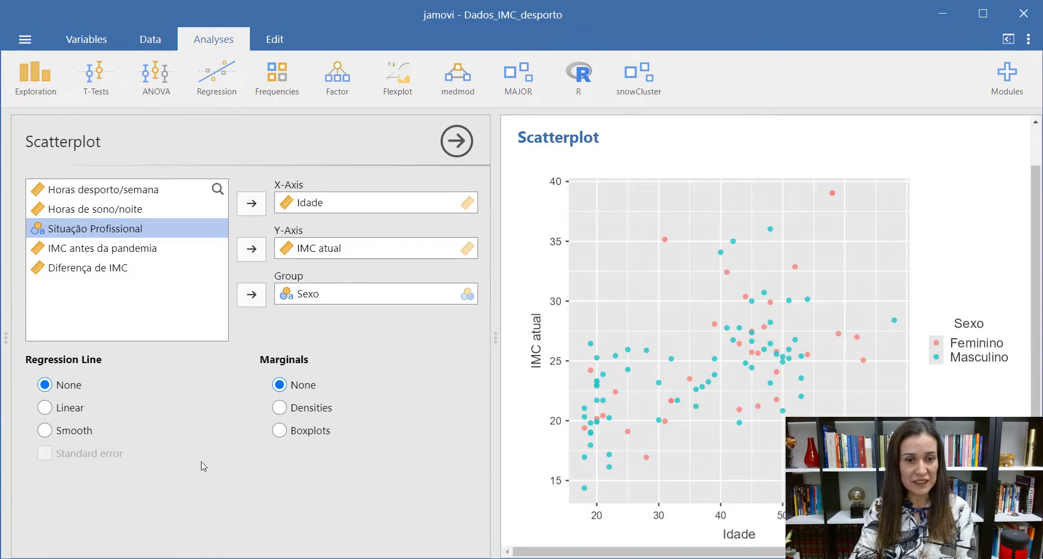
- Show density marginals on the scatterplot and examine the Idade and IMC atual distributions for each Sexo group
left_click(319, 412)
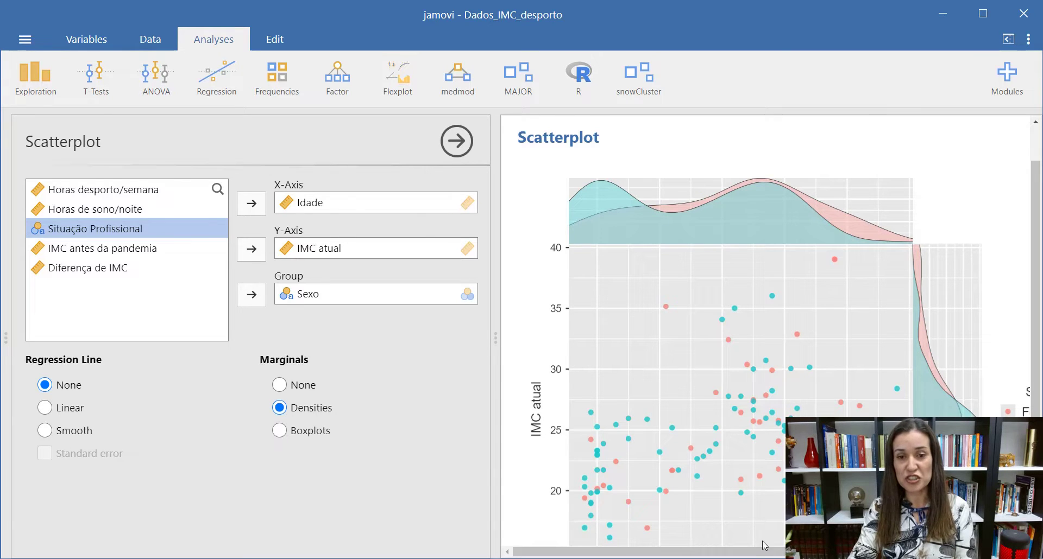
scroll(774, 520, "down", 2)
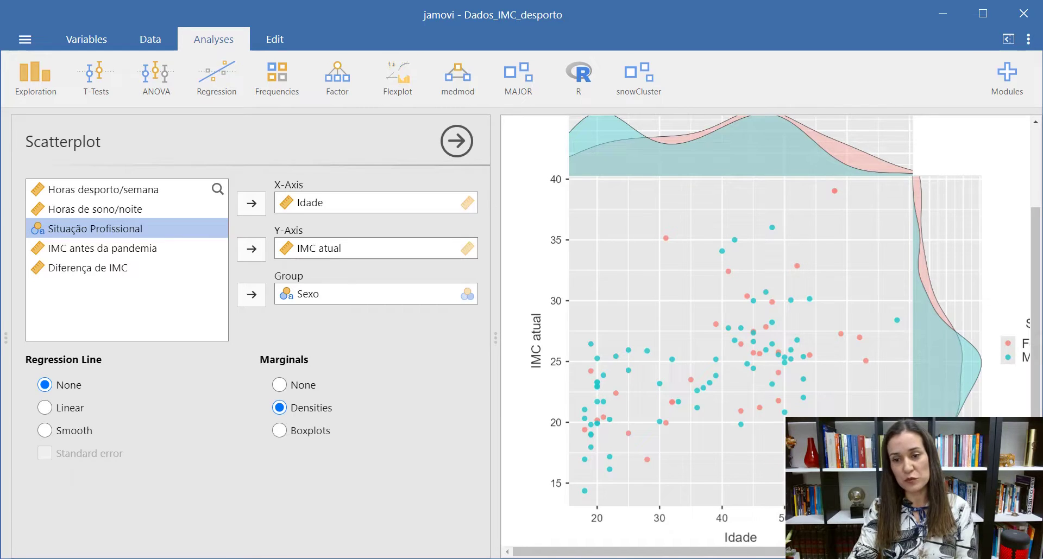
scroll(869, 551, "right", 2)
scroll(869, 551, "right", 2)
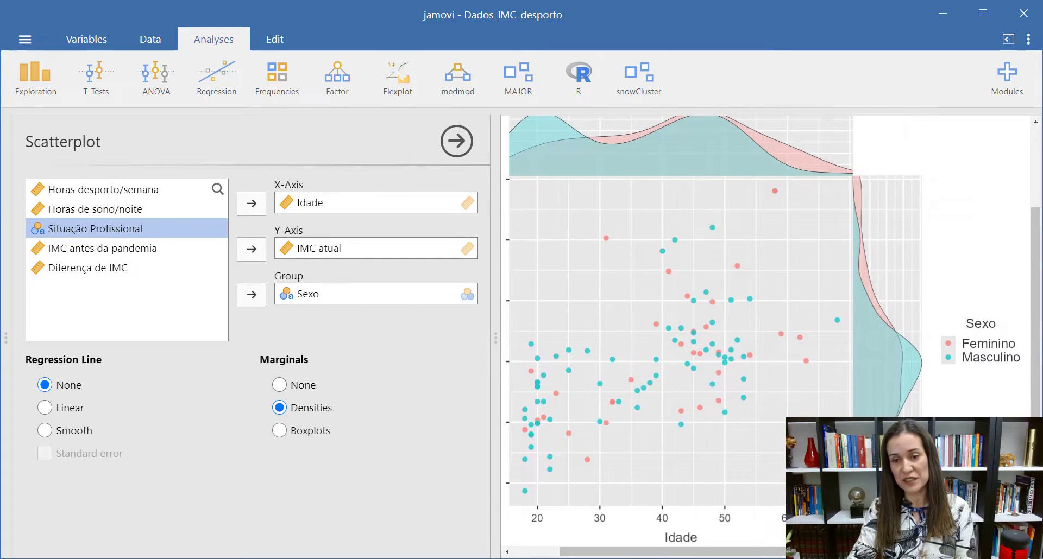
scroll(579, 363, "left", 4)
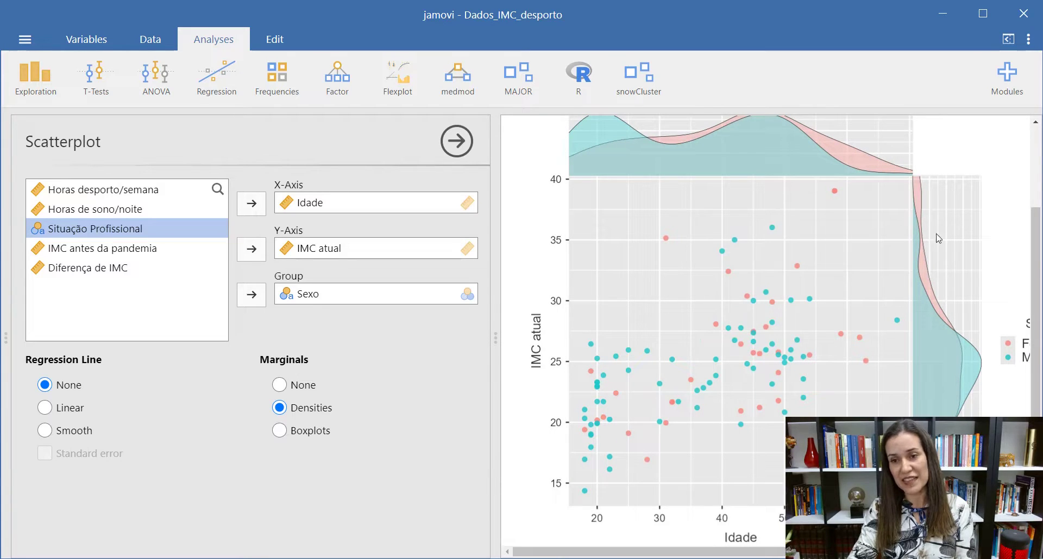
scroll(869, 551, "right", 1)
scroll(866, 330, "right", 4)
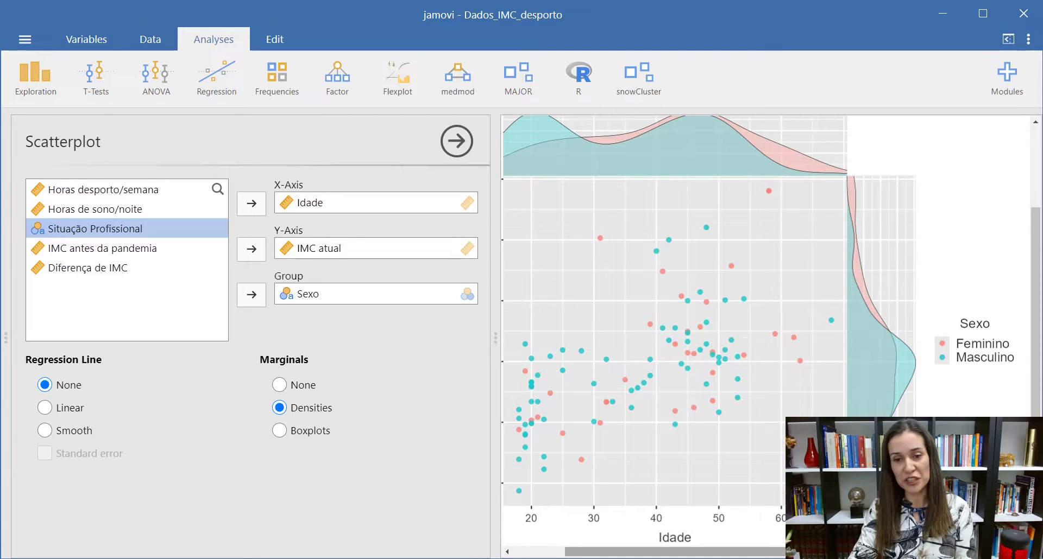
scroll(704, 247, "left", 5)
scroll(704, 247, "up", 5)
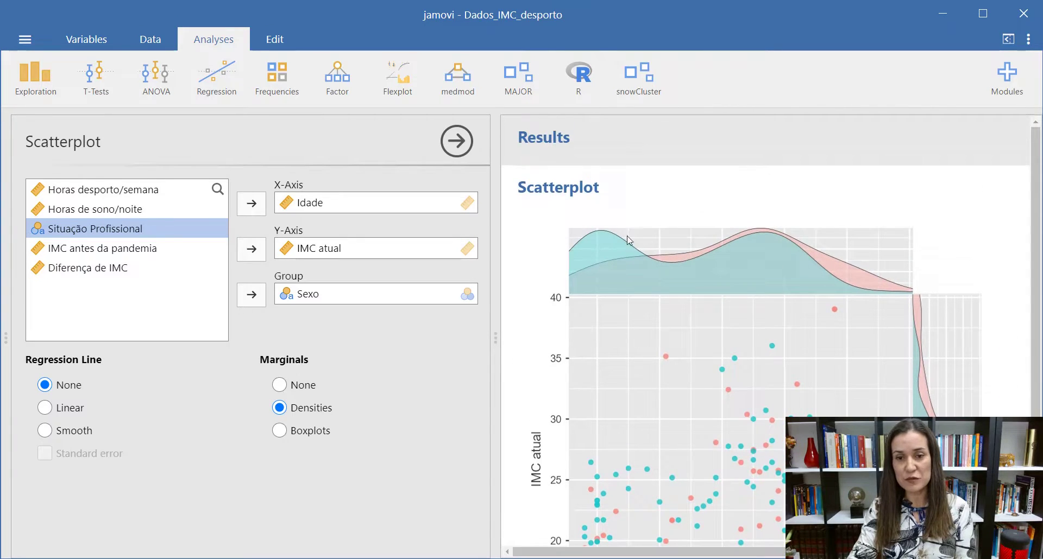
scroll(619, 244, "down", 3)
scroll(766, 518, "up", 2)
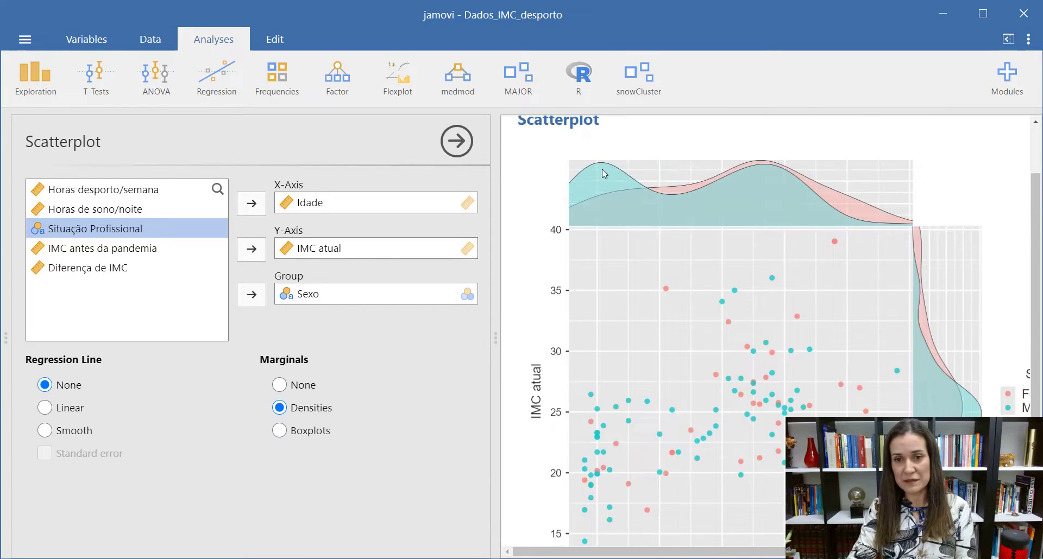
scroll(755, 496, "down", 2)
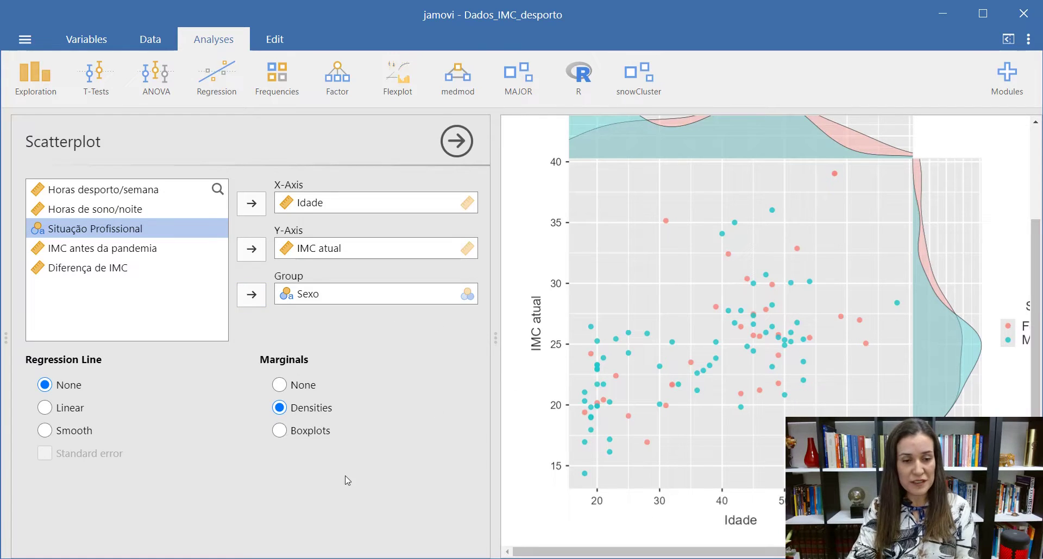
- Set the scatterplot's marginals to boxplots and view them along both axes
left_click(322, 440)
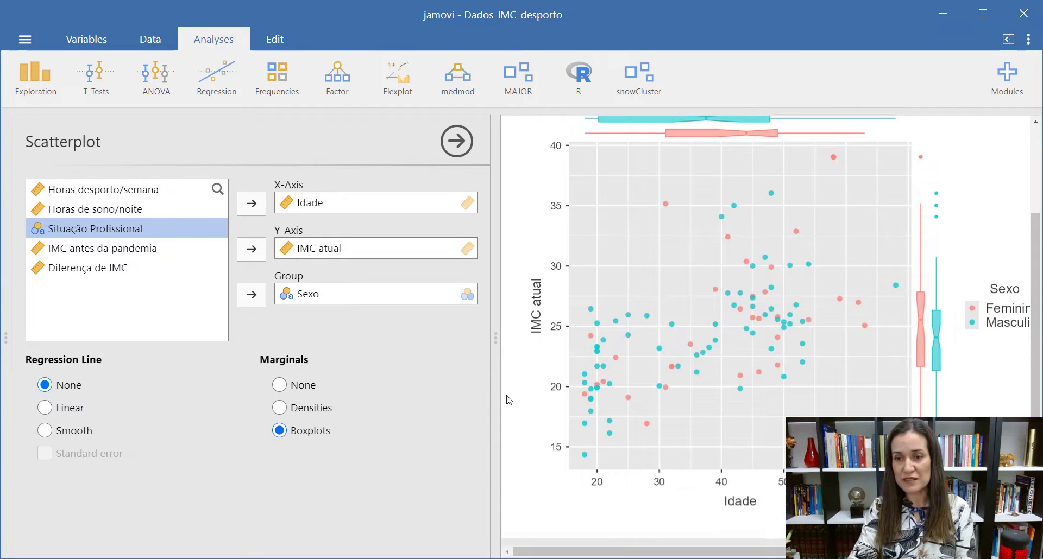
scroll(590, 438, "up", 2)
scroll(600, 466, "down", 2)
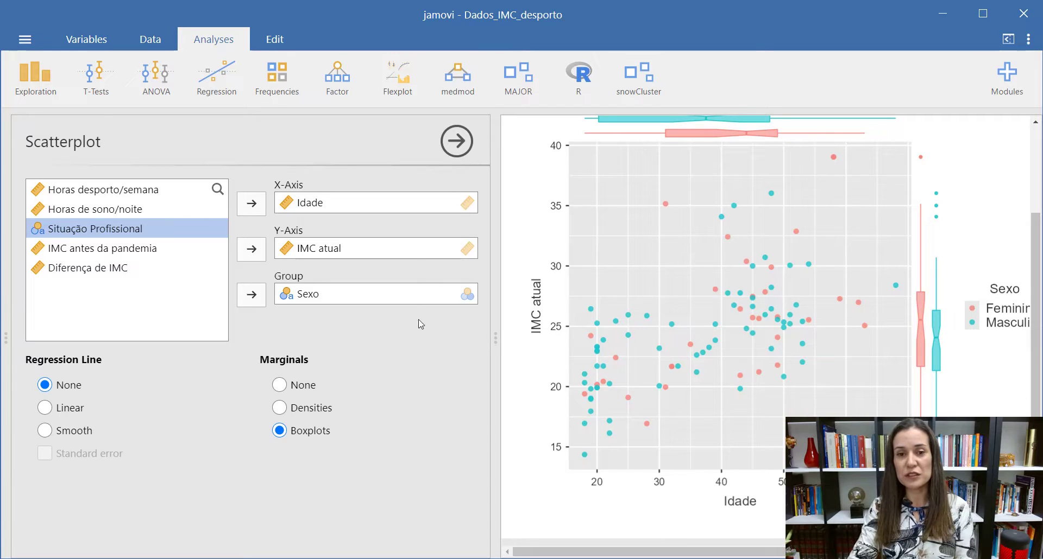
- Close the scatterplot options and widen the results area to show the whole plot with its Sexo legend
left_click(459, 148)
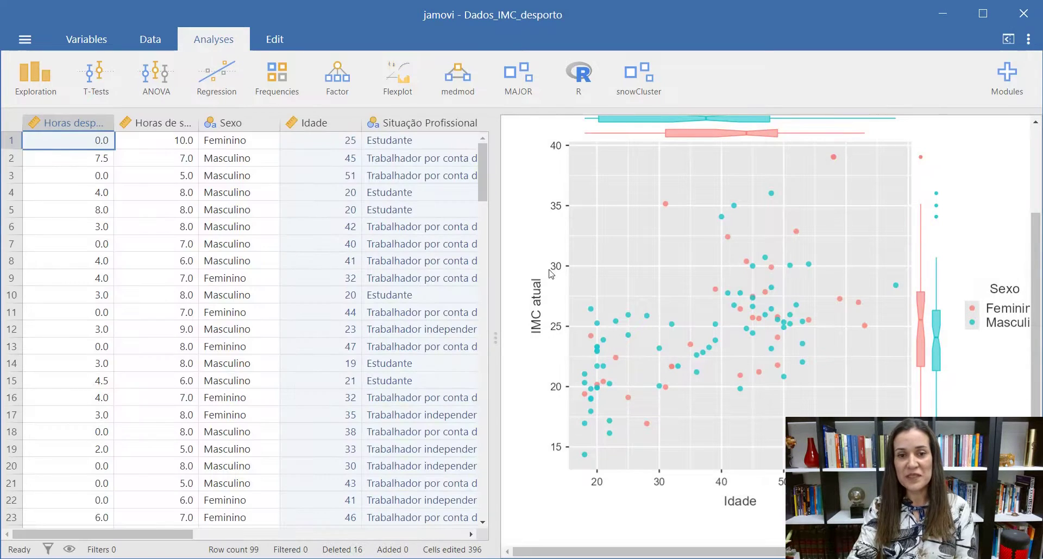
left_click_drag(495, 293, 343, 294)
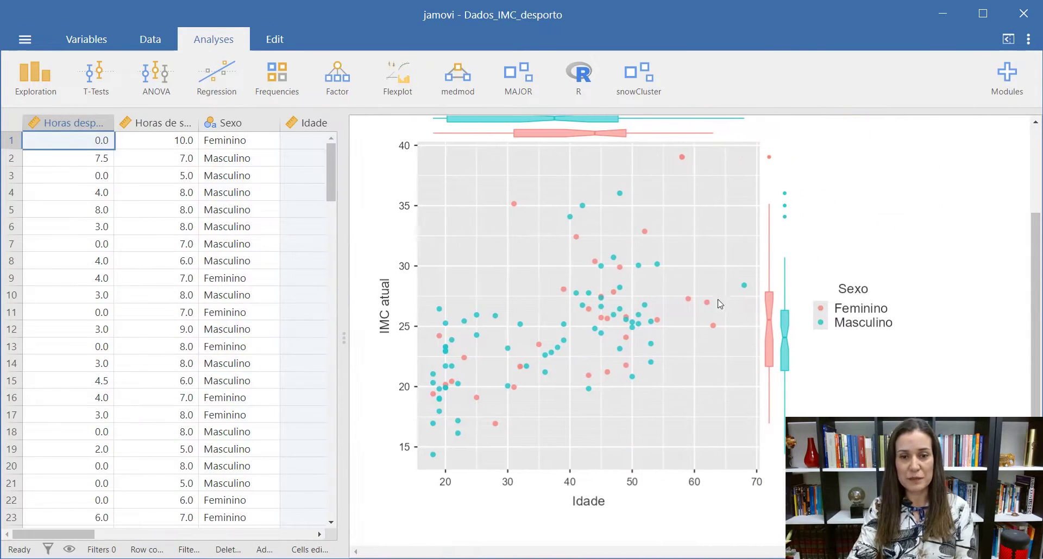
scroll(723, 304, "up", 1)
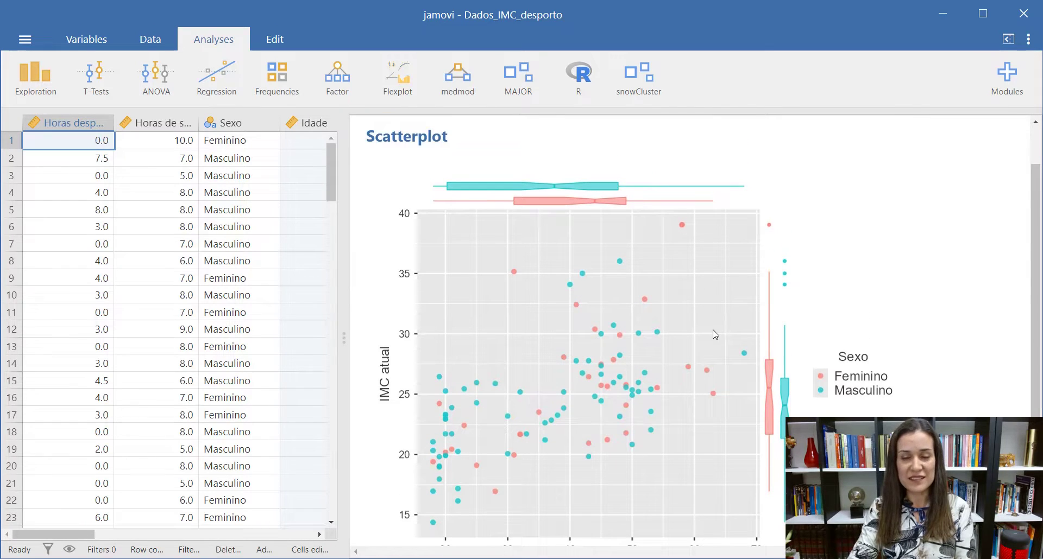
scroll(714, 334, "down", 1)
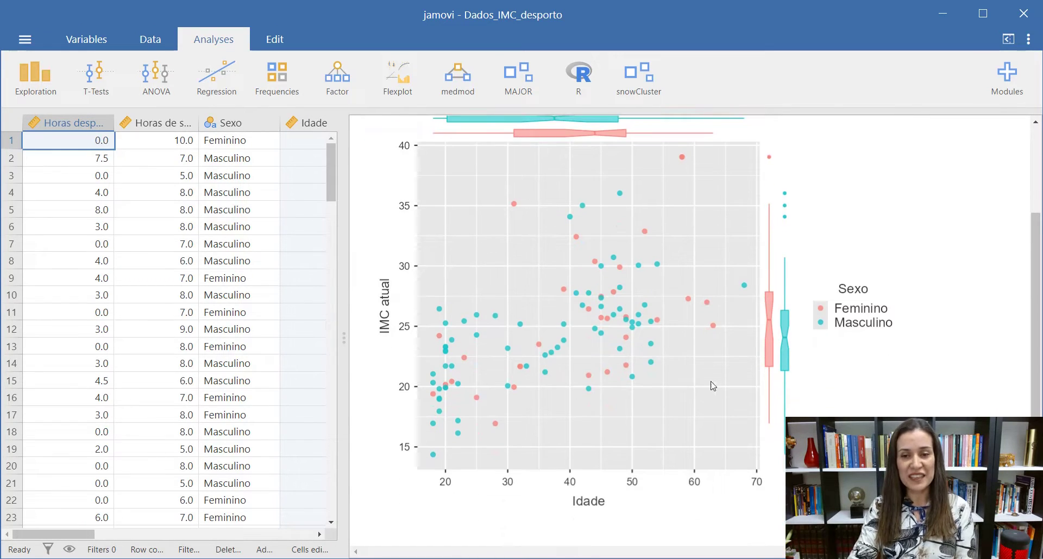
scroll(923, 338, "up", 1)
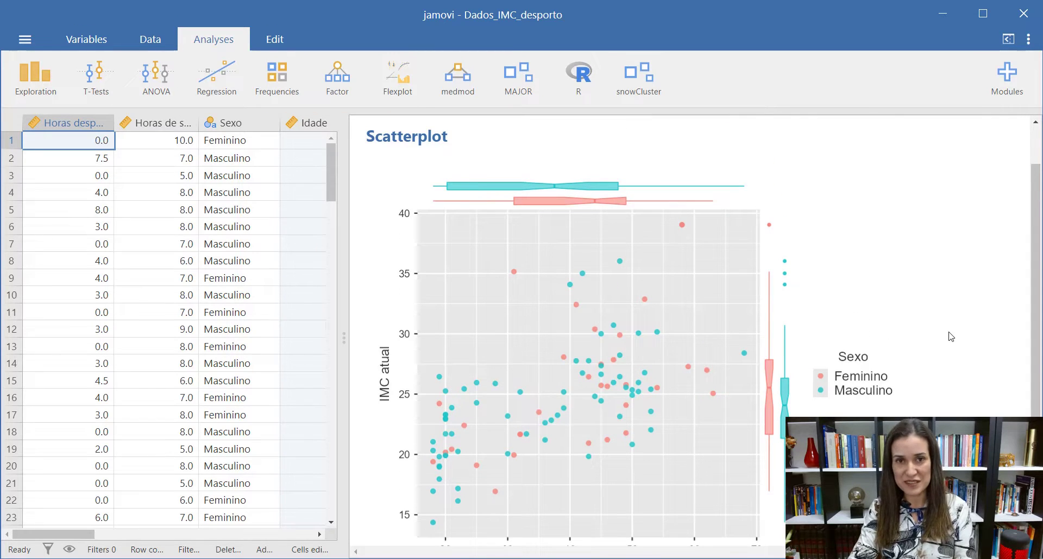
scroll(948, 338, "down", 1)
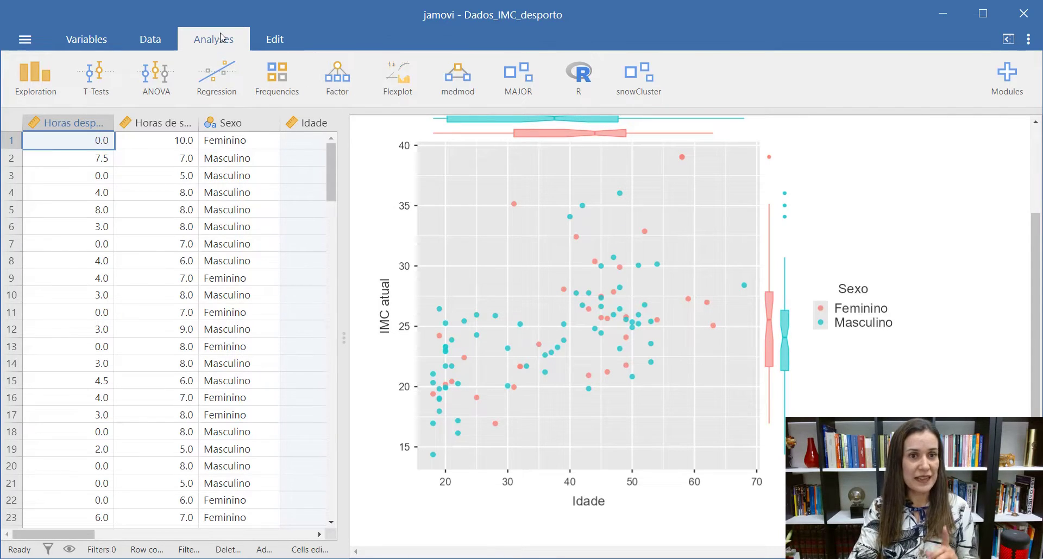
- Create a correlation matrix of Horas desporto/semana, Horas de sono/noite, Idade and IMC atual
left_click(221, 92)
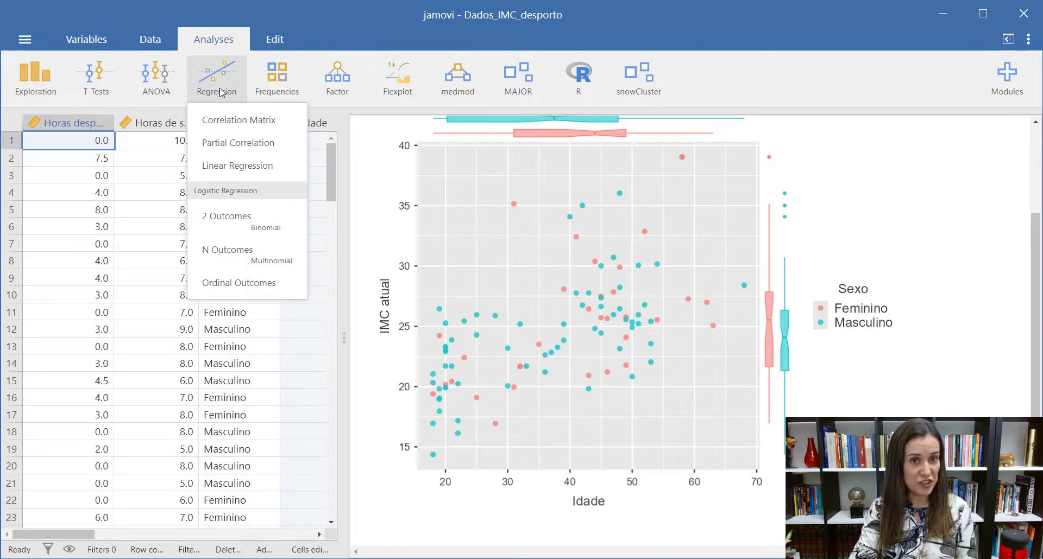
left_click(237, 121)
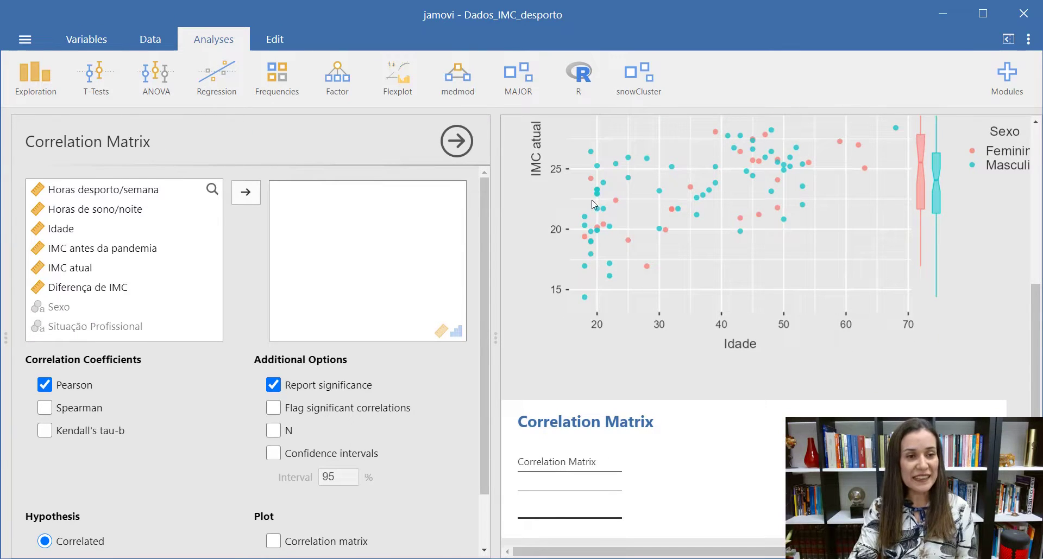
left_click(108, 190)
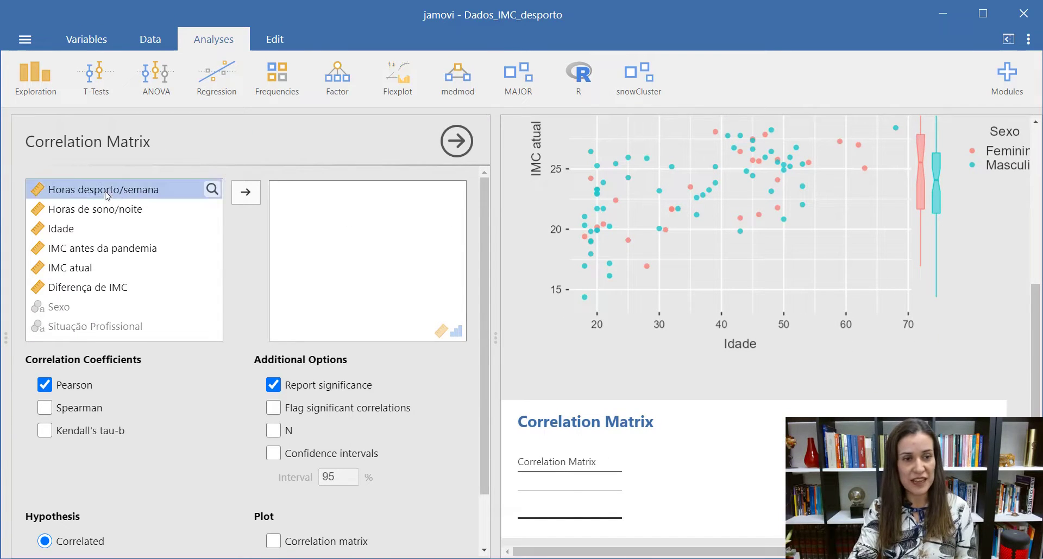
left_click(241, 193)
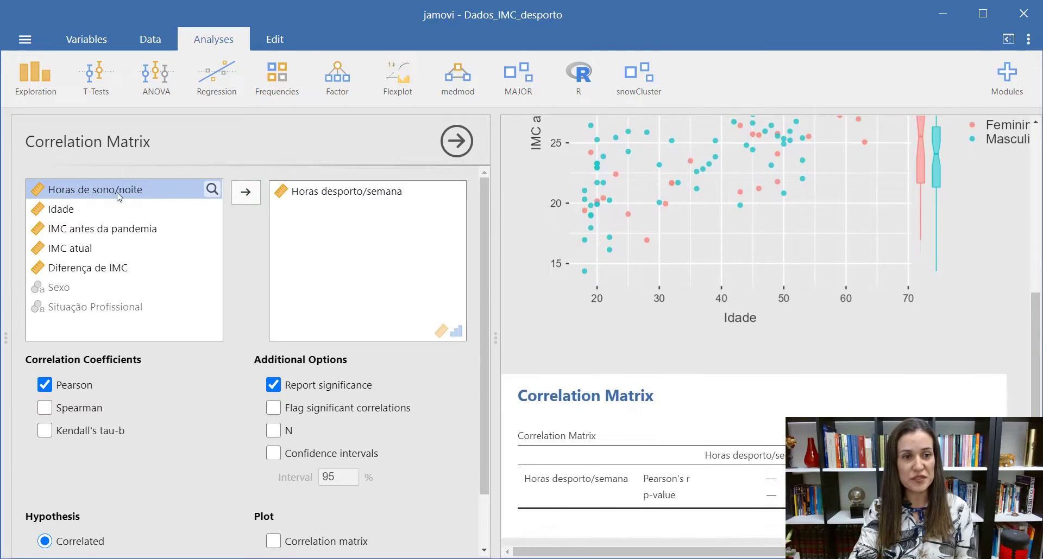
left_click(242, 193)
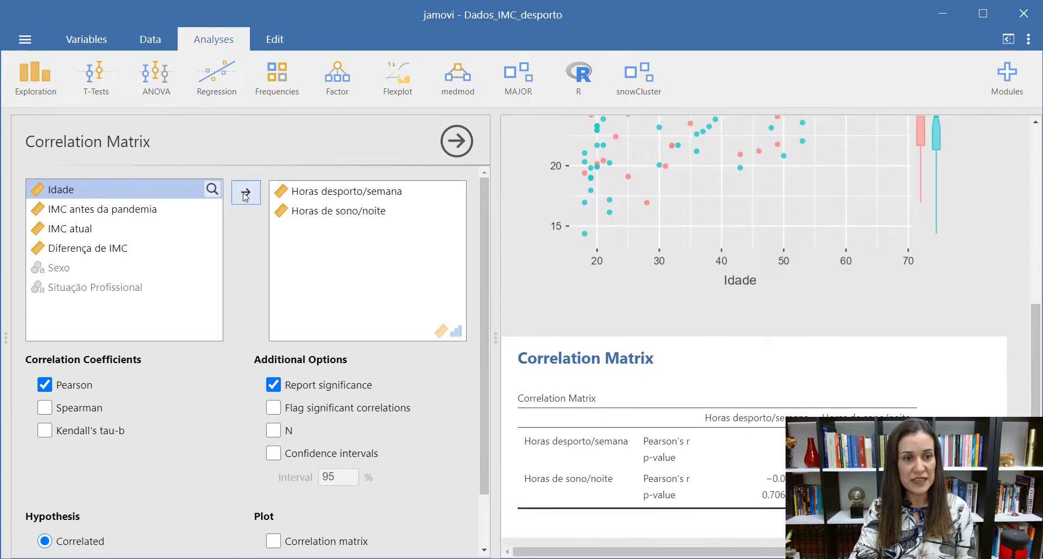
left_click(242, 192)
left_click(166, 218)
left_click(243, 192)
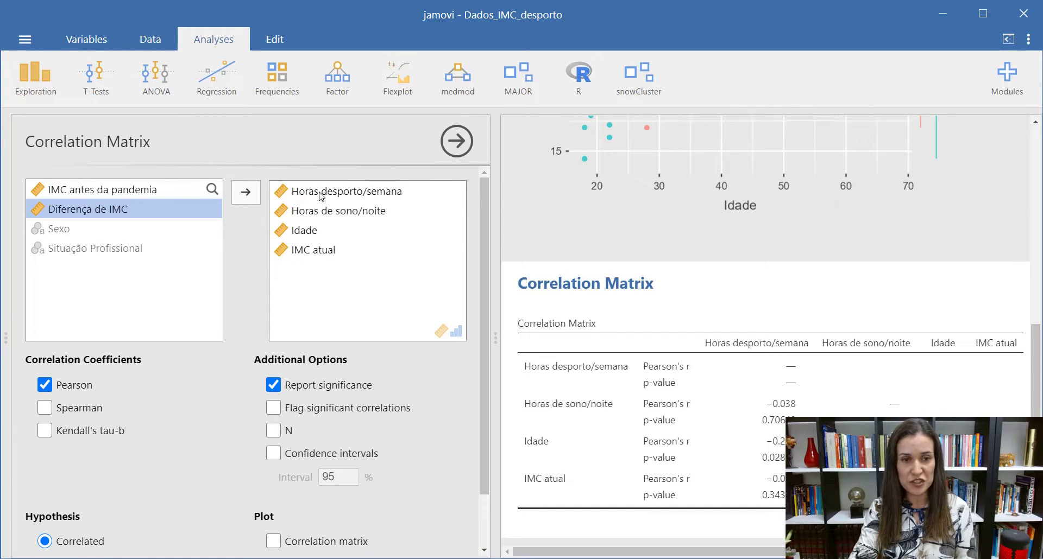
- Flag significant correlations in the matrix and close its options to view the full table
left_click(313, 413)
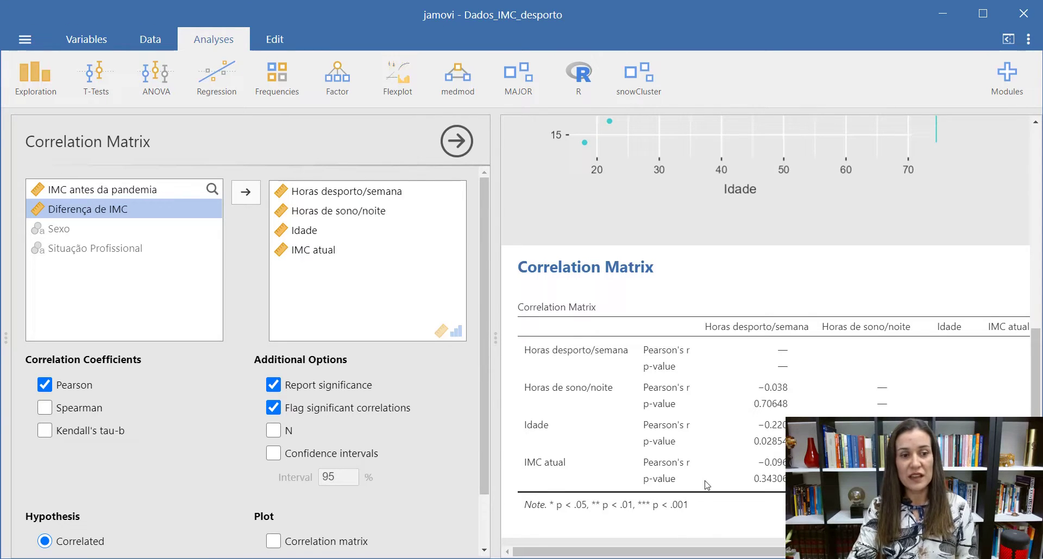
left_click(461, 144)
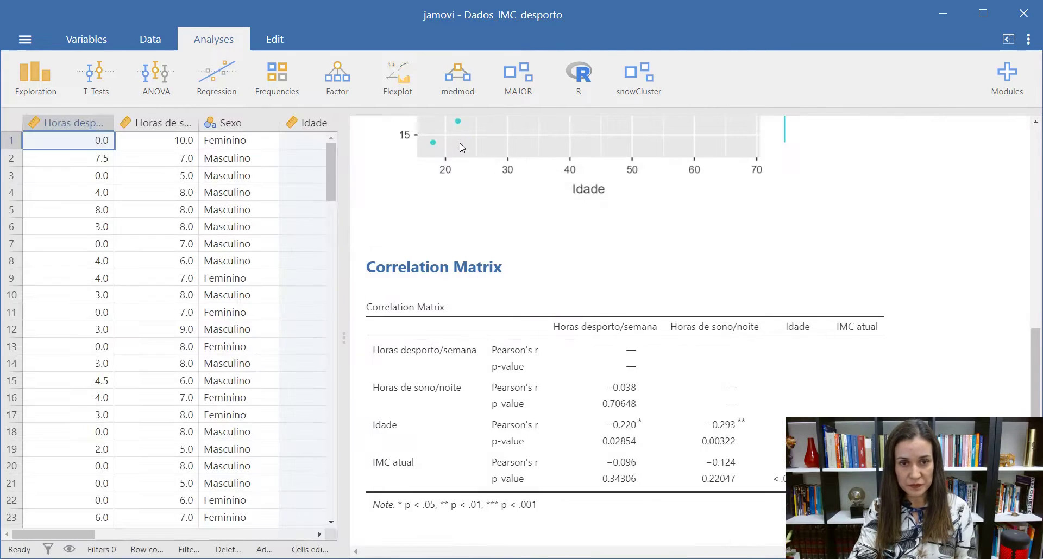
scroll(715, 382, "down", 2)
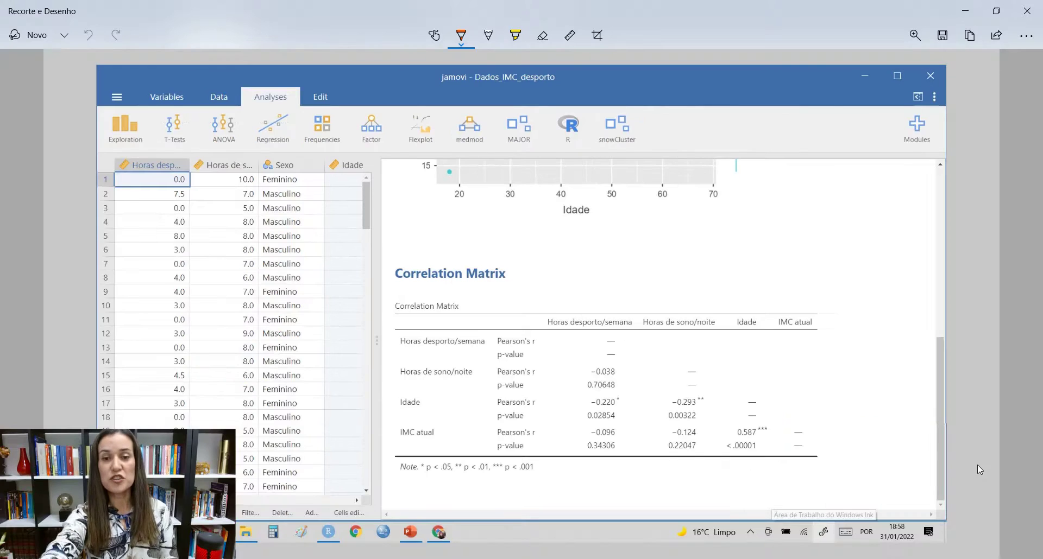
- Circle the correlations of Idade with Horas desporto/semana and with Horas de sono/noite on the captured matrix, including their p-values
scroll(978, 469, "up", 5)
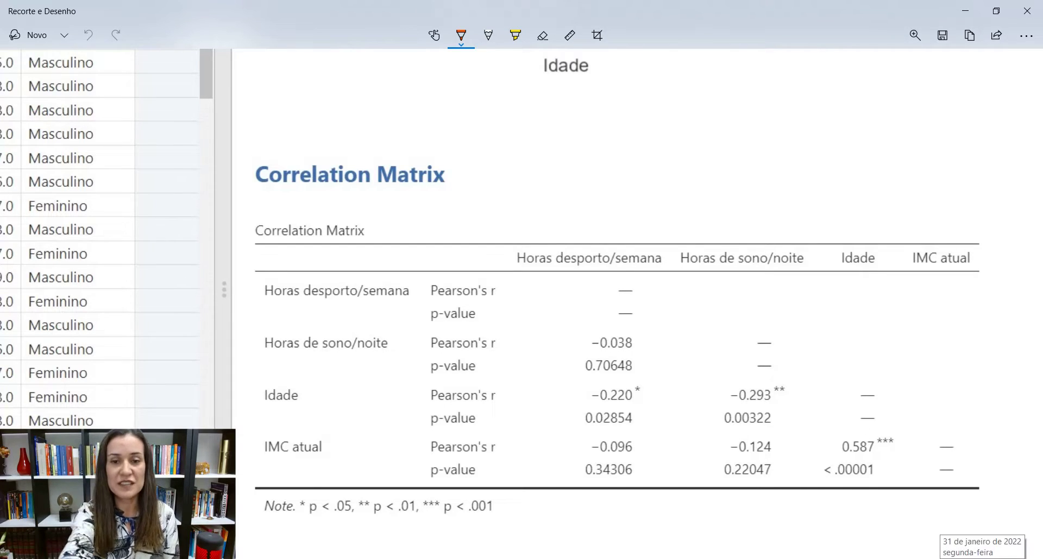
mouse_move(651, 375)
left_mouse_down()
mouse_move(598, 378)
mouse_move(594, 434)
mouse_move(663, 405)
mouse_move(652, 377)
left_mouse_up()
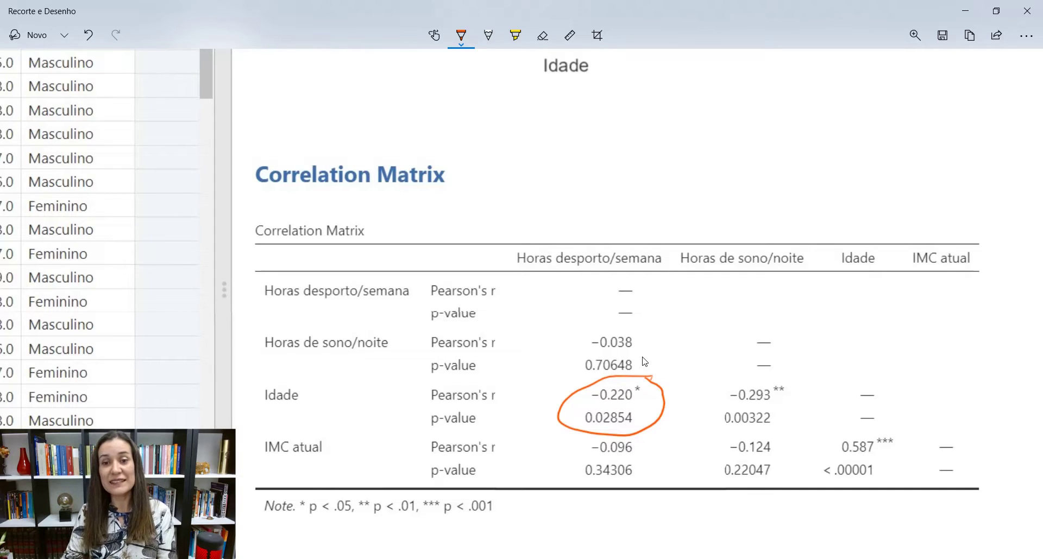
mouse_move(788, 382)
left_mouse_down()
mouse_move(701, 414)
mouse_move(766, 437)
mouse_move(788, 382)
left_mouse_up()
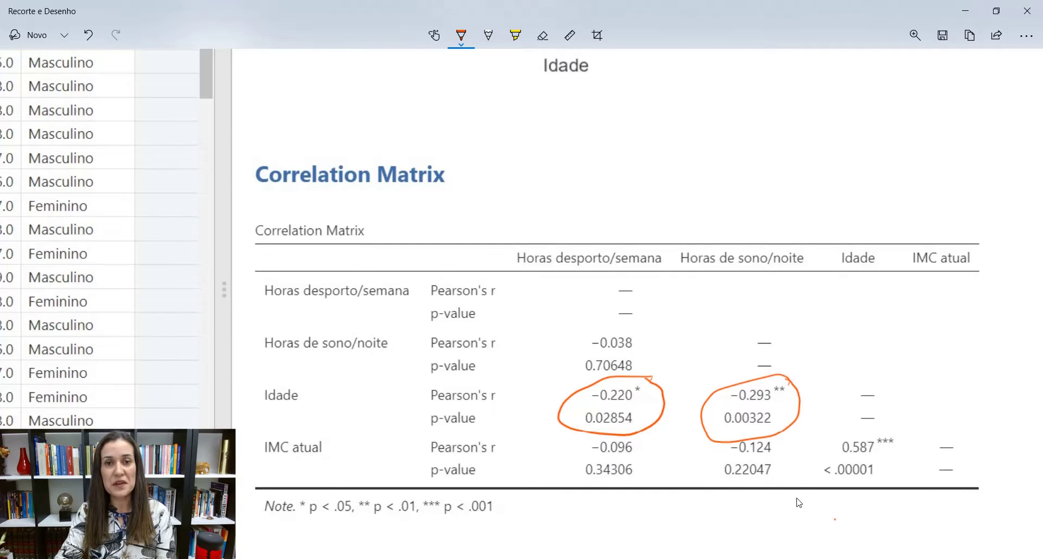
- Switch back to jamovi and compare the correlation matrix with the scatterplot of IMC atual against Idade
scroll(796, 487, "up", 4)
scroll(788, 485, "down", 5)
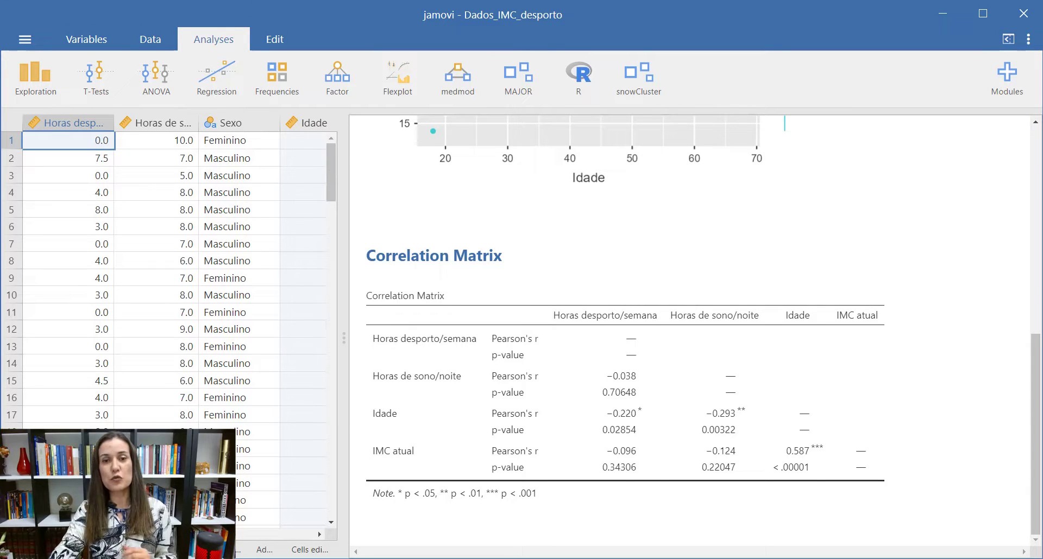
scroll(884, 163, "up", 5)
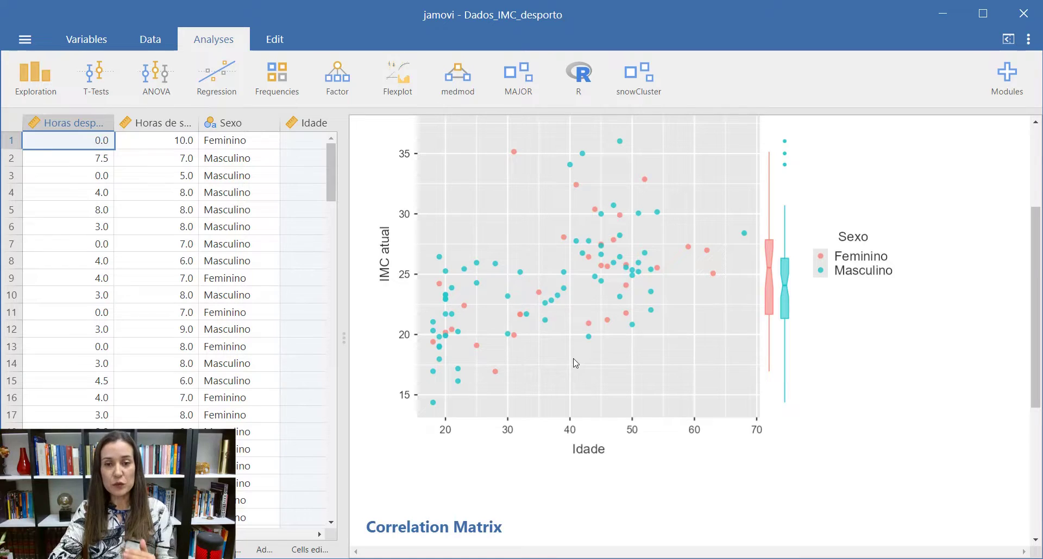
scroll(576, 363, "down", 1)
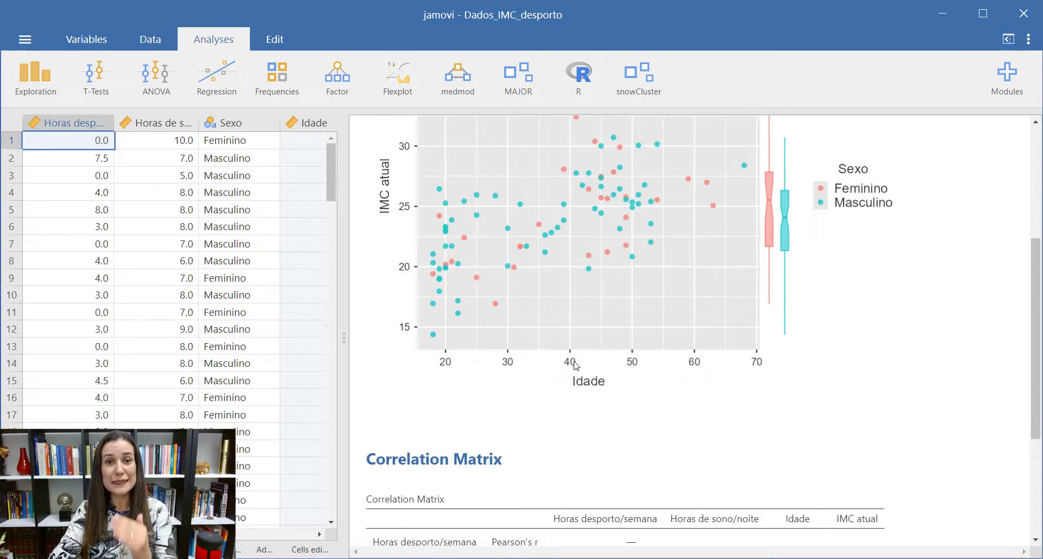
scroll(576, 367, "down", 3)
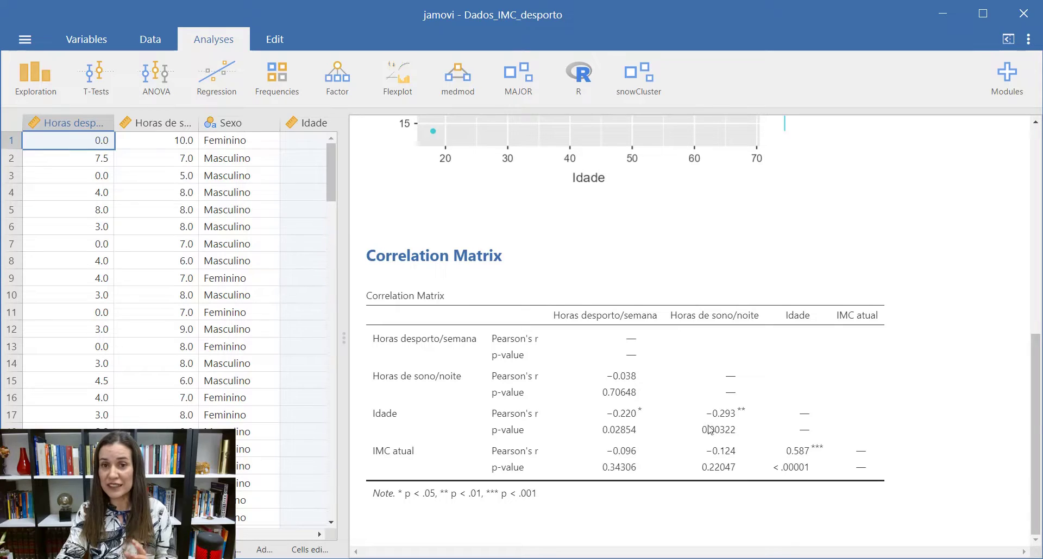
scroll(715, 451, "up", 5)
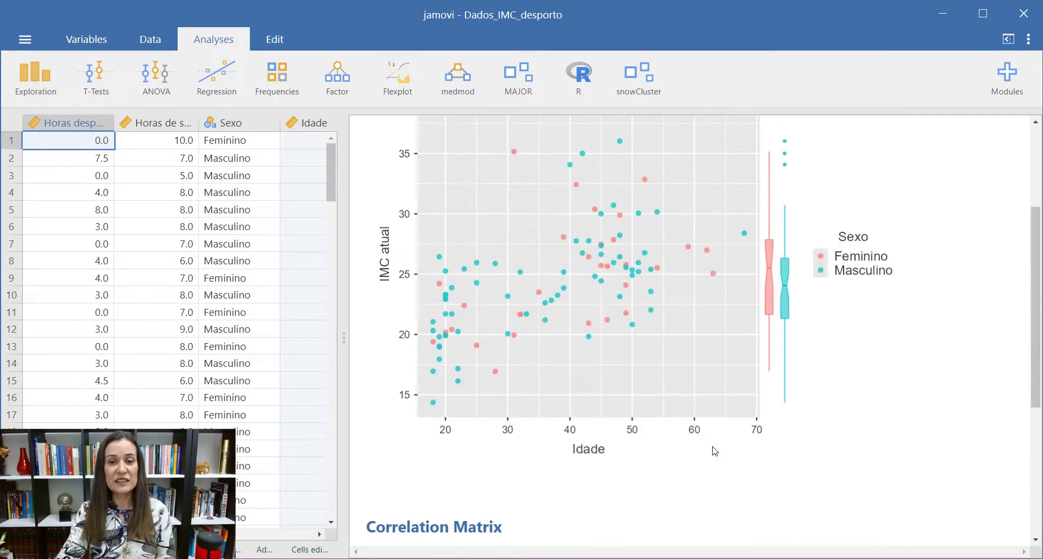
scroll(715, 452, "up", 1)
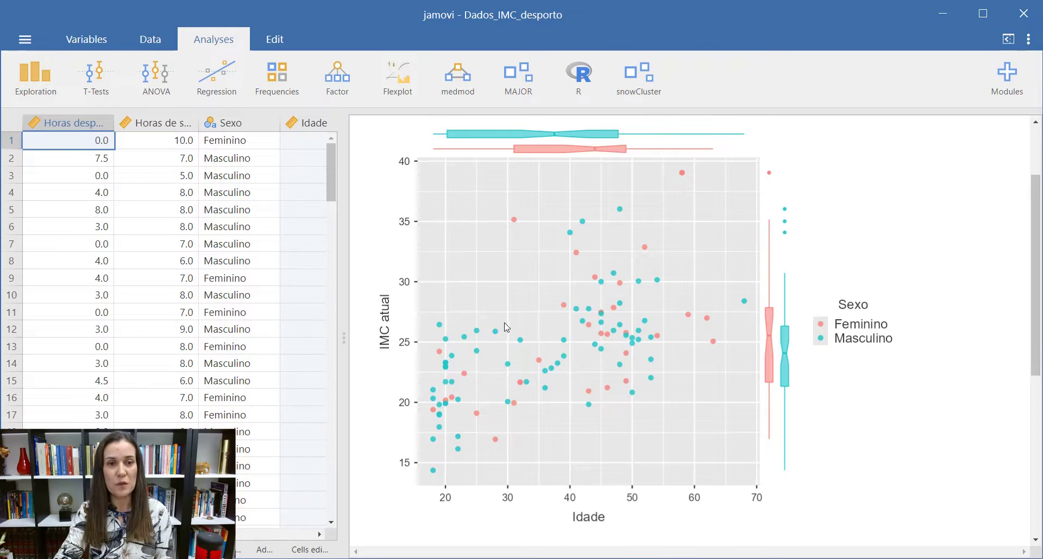
- Create a linear regression with IMC atual as the dependent variable and Idade as the covariate
left_click(215, 88)
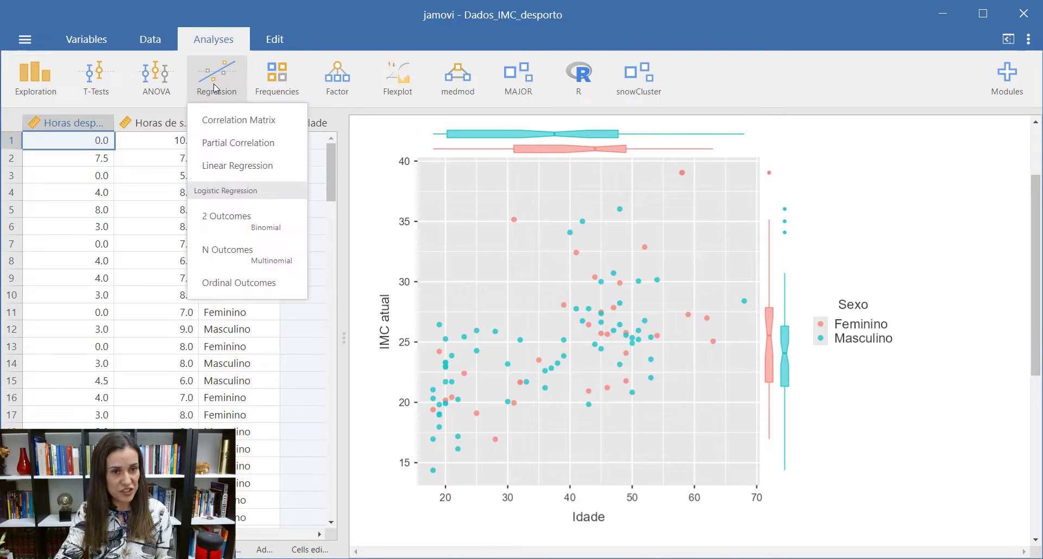
left_click(244, 166)
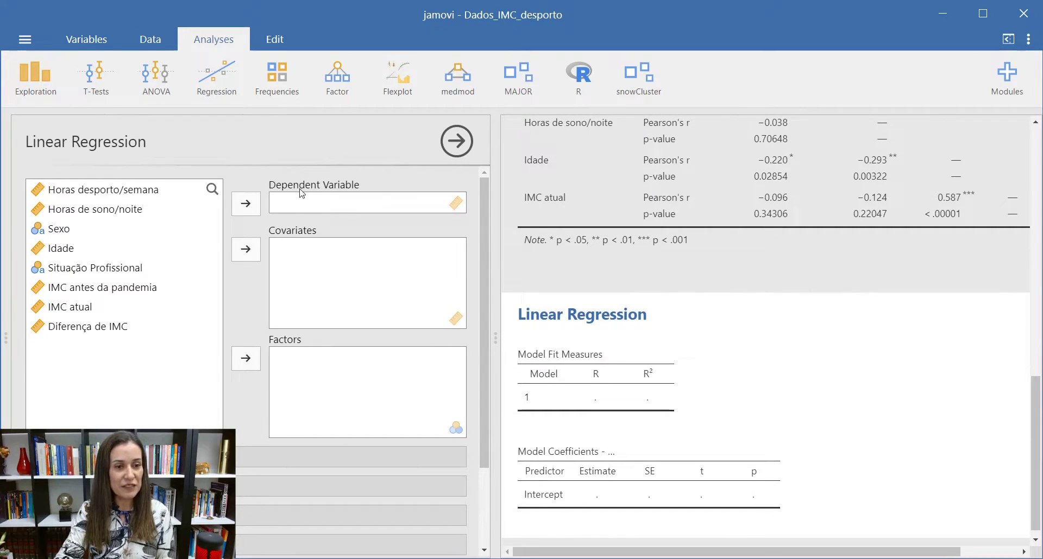
left_click(82, 307)
left_click(243, 205)
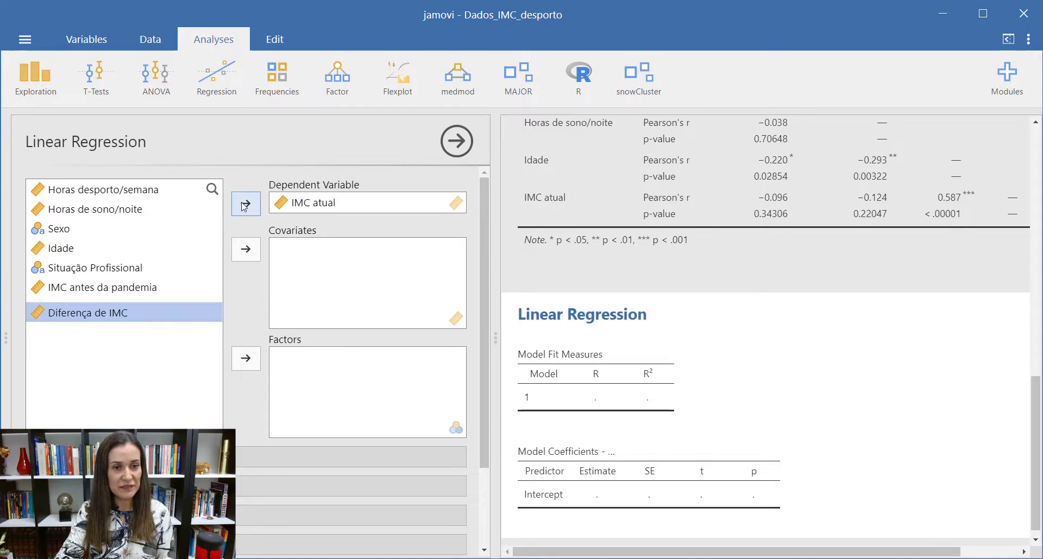
left_click(112, 253)
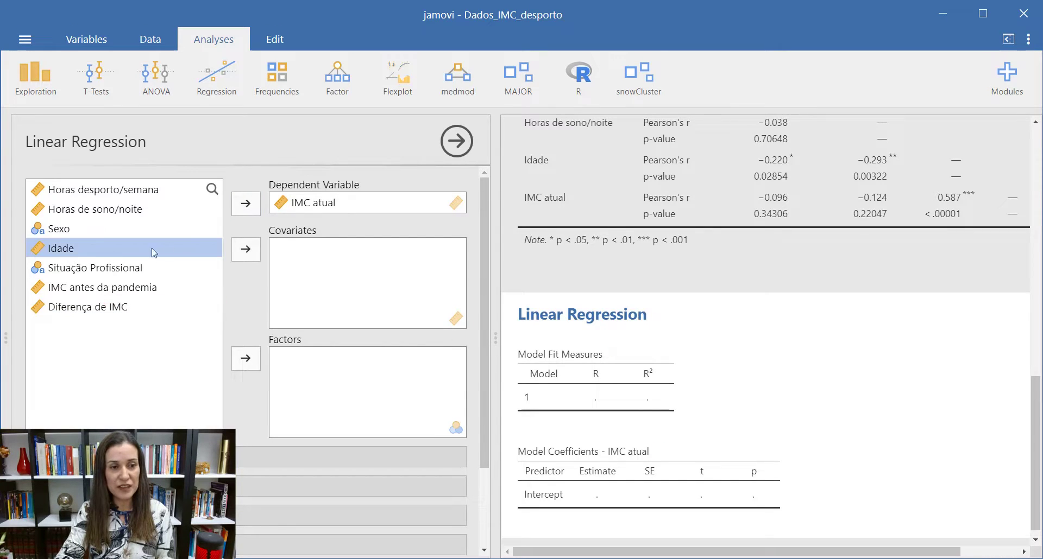
left_click(254, 251)
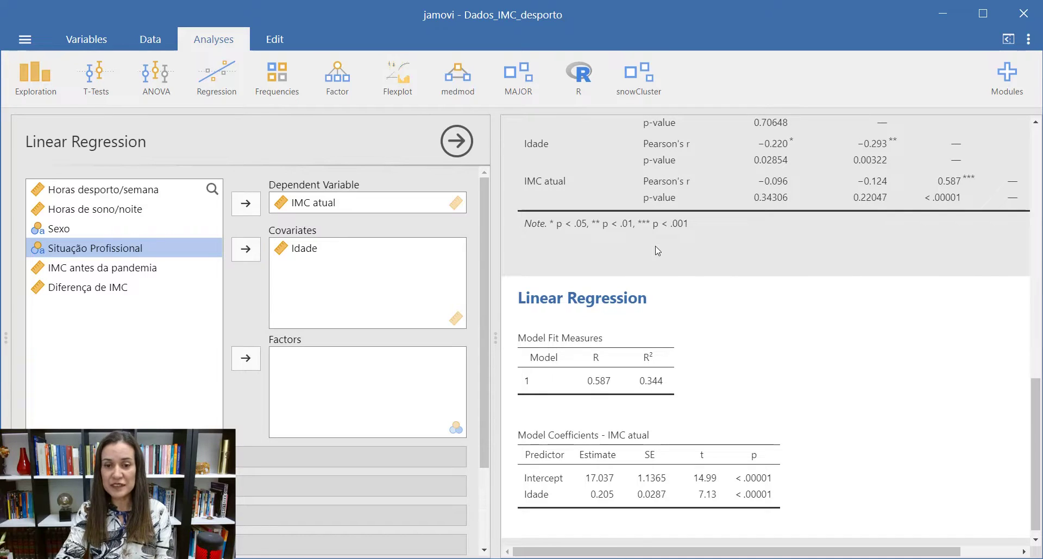
- Remove the Sexo grouping from the scatterplot, add a linear regression line, and close its options
scroll(841, 389, "up", 10)
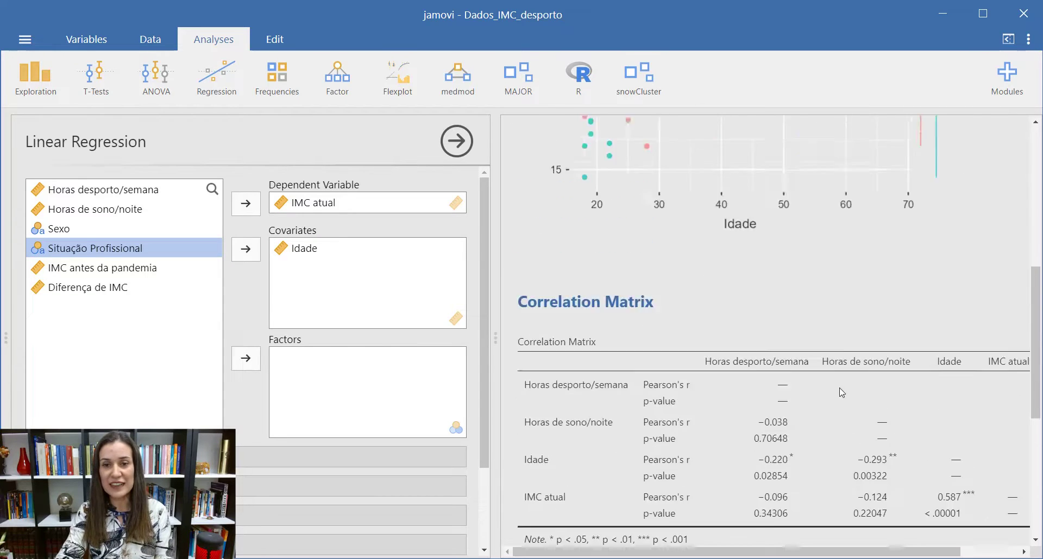
left_click(751, 426)
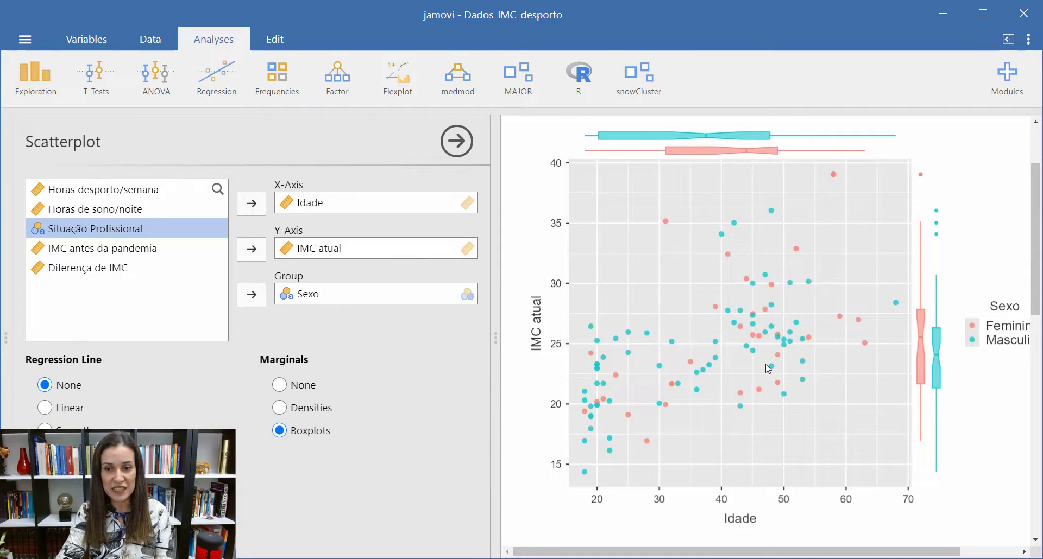
left_click(294, 296)
left_click(255, 297)
left_click(67, 408)
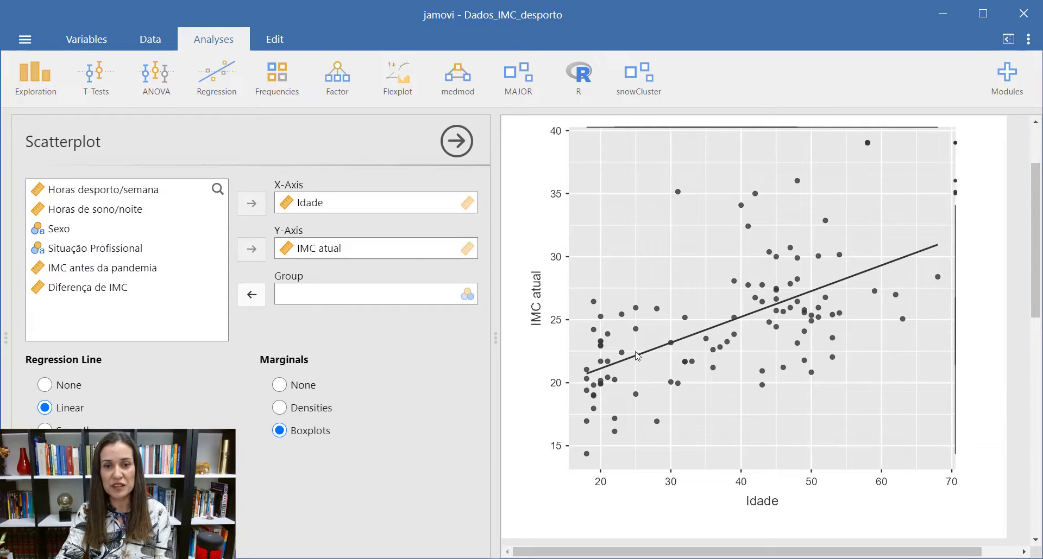
left_click(448, 146)
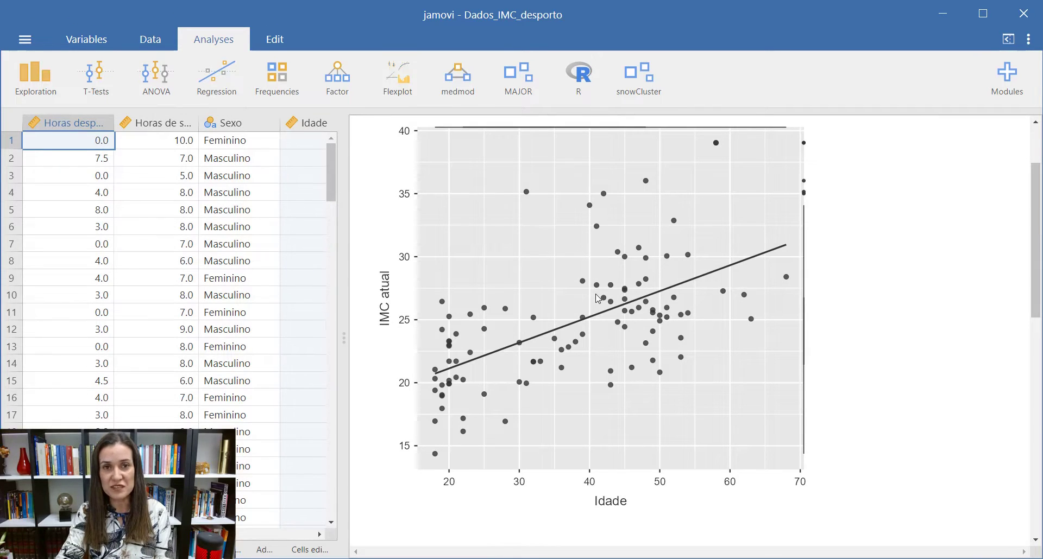
- Capture the Linear Regression results as a screen snip and circle the R value and the Idade estimate in pen
scroll(514, 343, "down", 10)
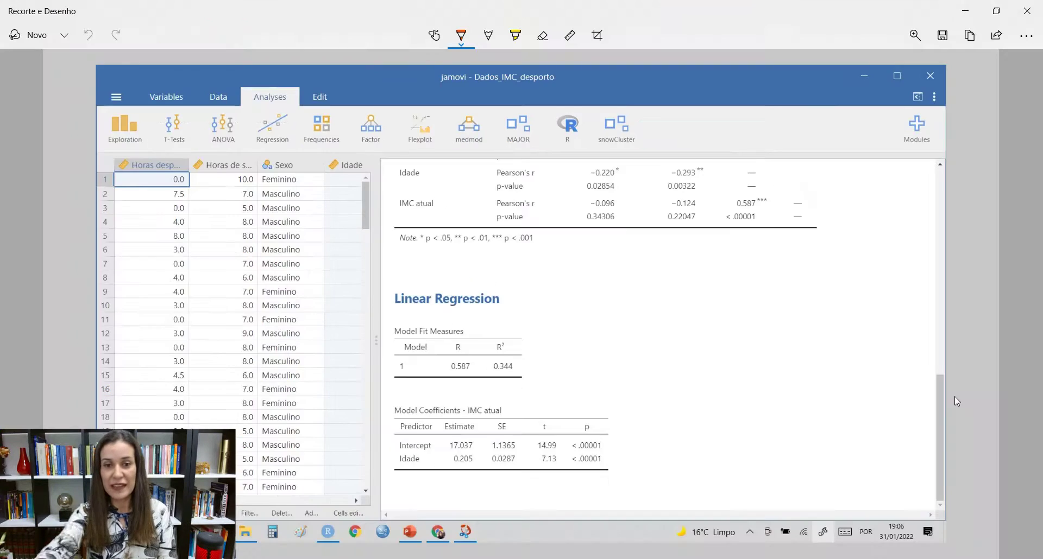
scroll(954, 397, "up", 4)
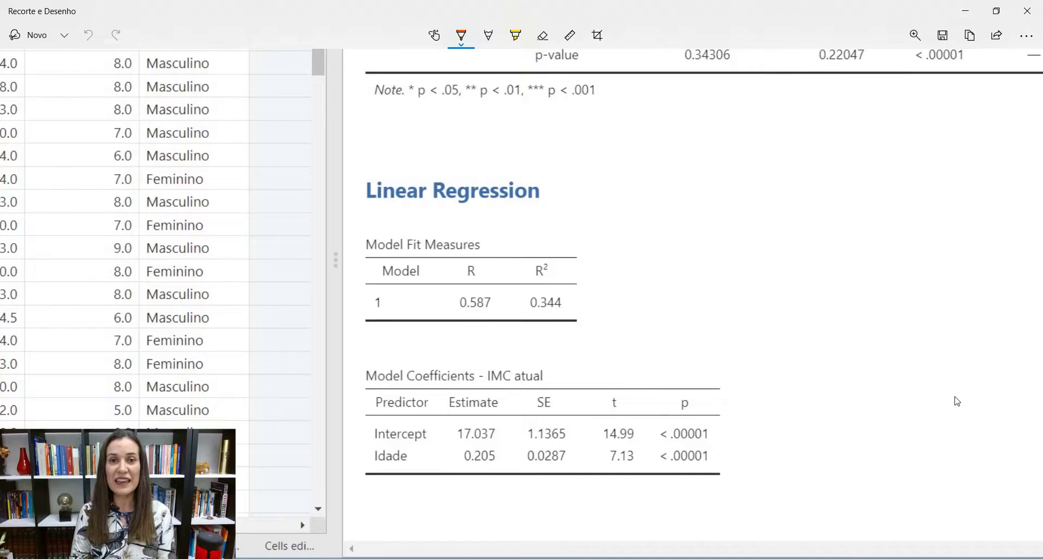
mouse_move(484, 260)
left_mouse_down()
mouse_move(468, 262)
mouse_move(473, 339)
mouse_move(481, 259)
left_mouse_up()
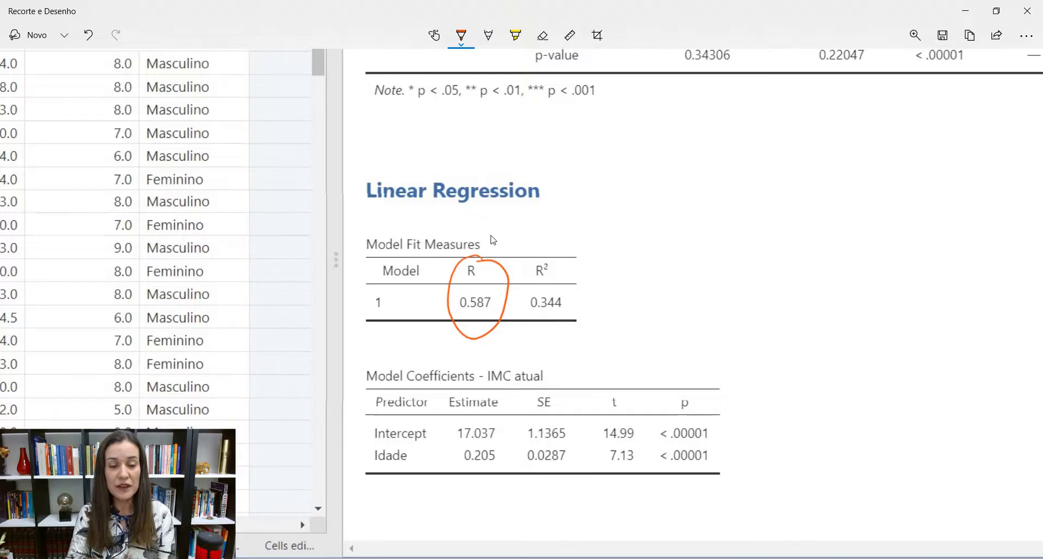
mouse_move(465, 444)
left_mouse_down()
mouse_move(496, 442)
mouse_move(456, 479)
mouse_move(510, 465)
mouse_move(502, 449)
left_mouse_up()
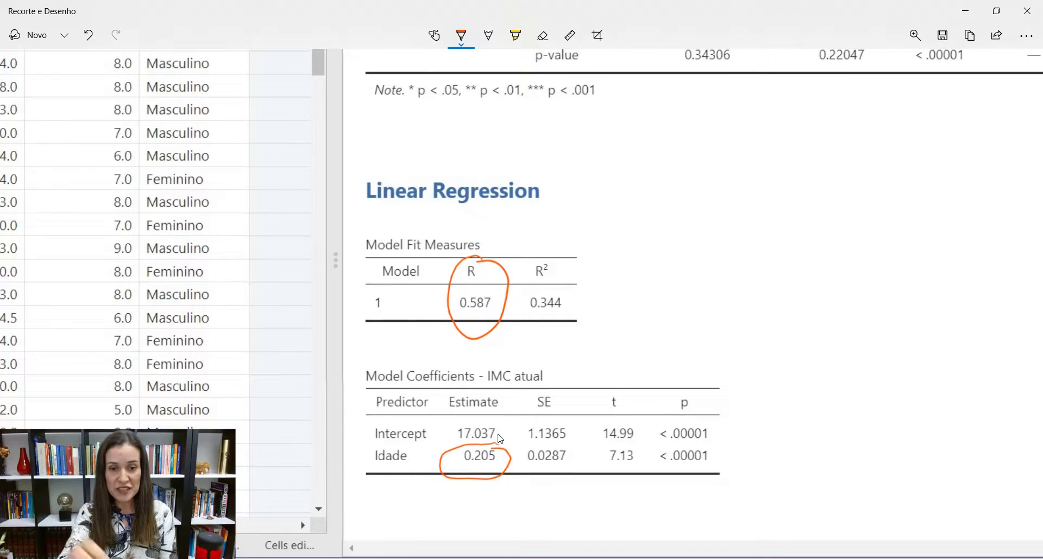
- Draw an arrow from the Estimate column to the blank area beside the tables and handwrite the equation ŷ = b₀ + b₁x there
mouse_move(502, 400)
left_mouse_down()
mouse_move(552, 353)
mouse_move(688, 301)
mouse_move(686, 310)
left_mouse_up()
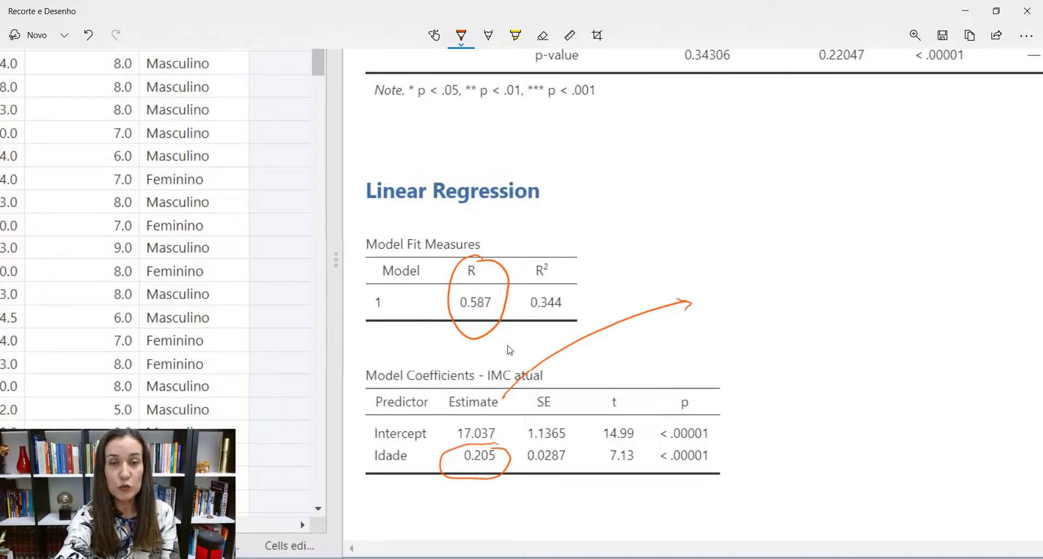
left_click_drag(713, 295, 717, 324)
left_click_drag(717, 291, 772, 309)
left_click_drag(782, 303, 829, 313)
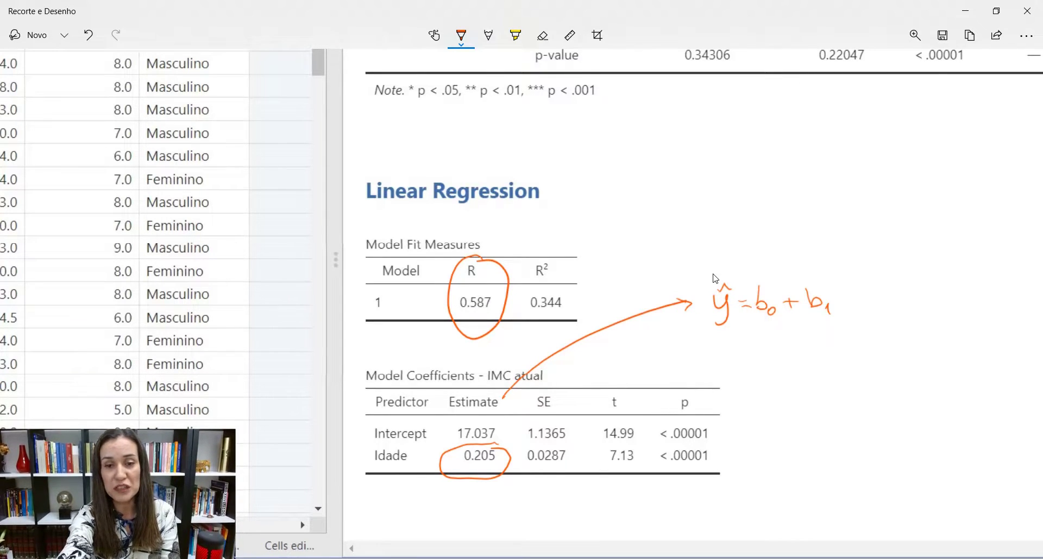
mouse_move(839, 293)
left_mouse_down()
mouse_move(842, 304)
mouse_move(858, 296)
left_mouse_up()
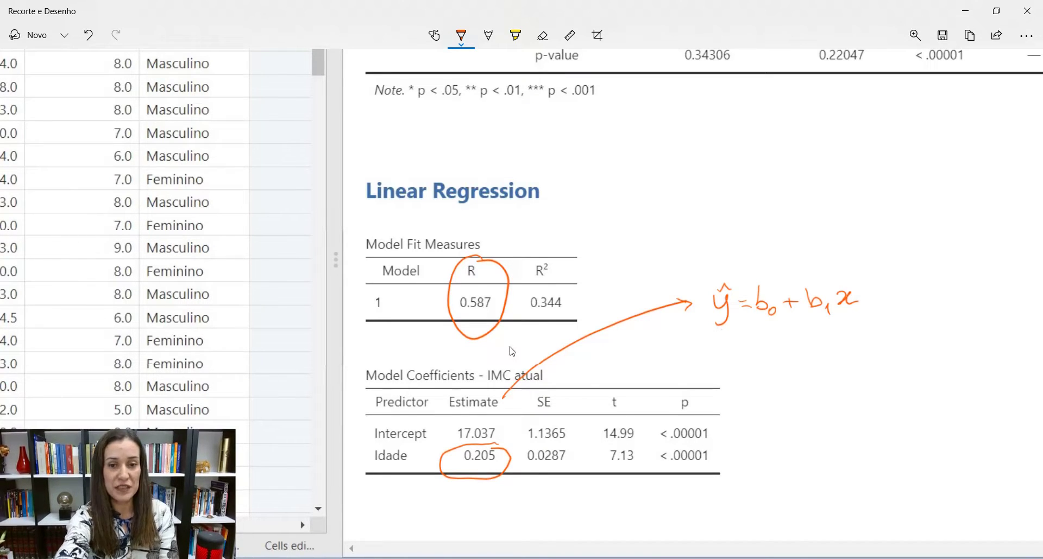
- Handwrite the fitted equation IMC = 17,037 + 0,205 × Idade beneath the general equation, with a hat over IMC
mouse_move(703, 352)
left_mouse_down()
mouse_move(701, 368)
mouse_move(737, 366)
mouse_move(723, 344)
mouse_move(754, 353)
left_mouse_up()
mouse_move(743, 364)
left_mouse_down()
mouse_move(787, 358)
mouse_move(790, 370)
mouse_move(800, 354)
mouse_move(829, 367)
mouse_move(848, 357)
left_mouse_up()
mouse_move(842, 350)
left_mouse_down()
mouse_move(843, 363)
mouse_move(871, 348)
mouse_move(882, 361)
mouse_move(887, 351)
mouse_move(892, 361)
mouse_move(917, 359)
left_mouse_up()
mouse_move(916, 350)
left_mouse_down()
mouse_move(905, 359)
mouse_move(933, 346)
mouse_move(934, 357)
left_mouse_up()
mouse_move(941, 343)
left_mouse_down()
mouse_move(947, 354)
mouse_move(937, 353)
left_mouse_up()
left_click_drag(945, 352, 983, 356)
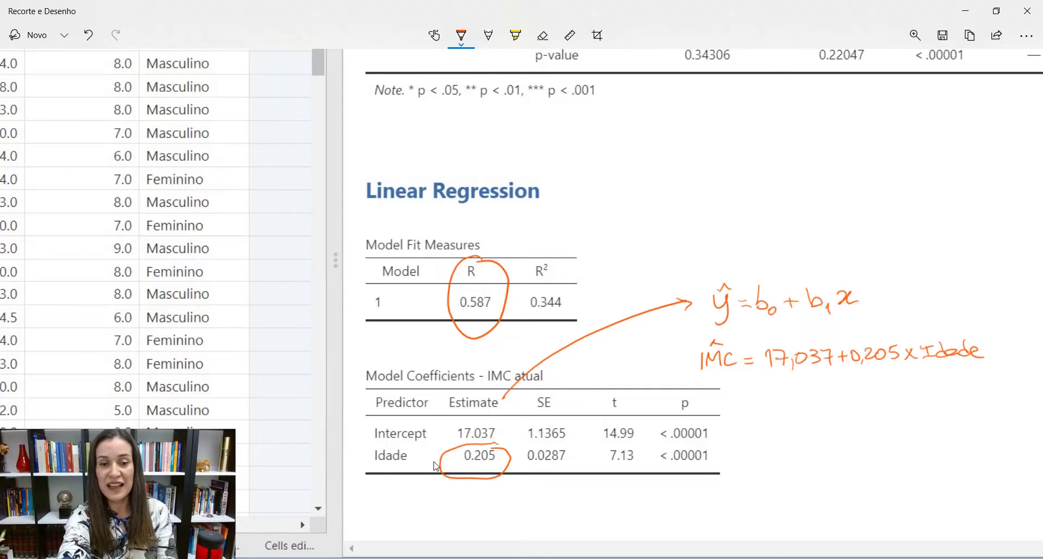
- Link the circled R value to the Idade estimate with a curve, and mark Idade with a circle and IMC with an arrow in the equation
mouse_move(461, 323)
left_mouse_down()
mouse_move(440, 360)
mouse_move(448, 443)
left_mouse_up()
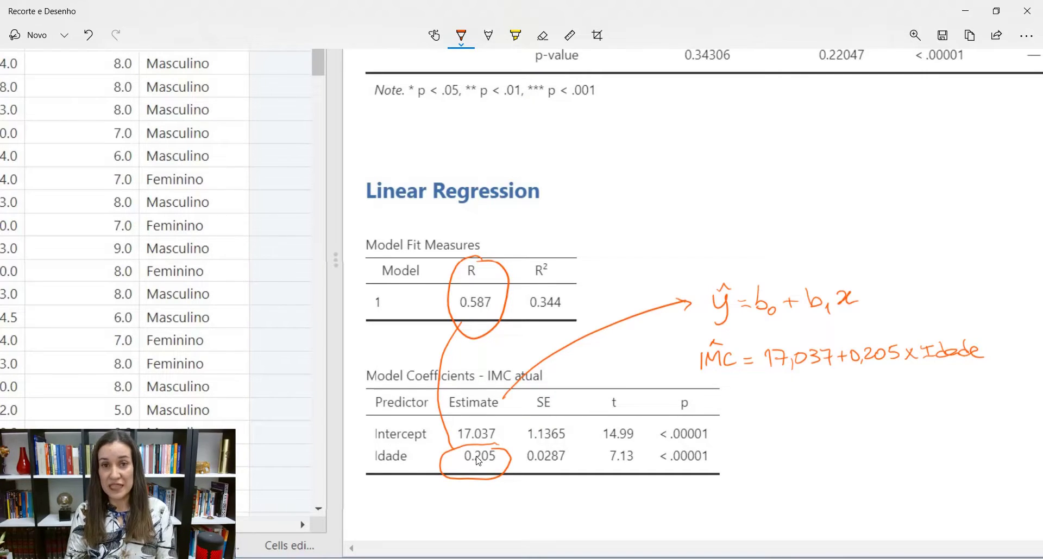
mouse_move(982, 327)
left_mouse_down()
mouse_move(952, 319)
mouse_move(923, 369)
mouse_move(992, 338)
left_mouse_up()
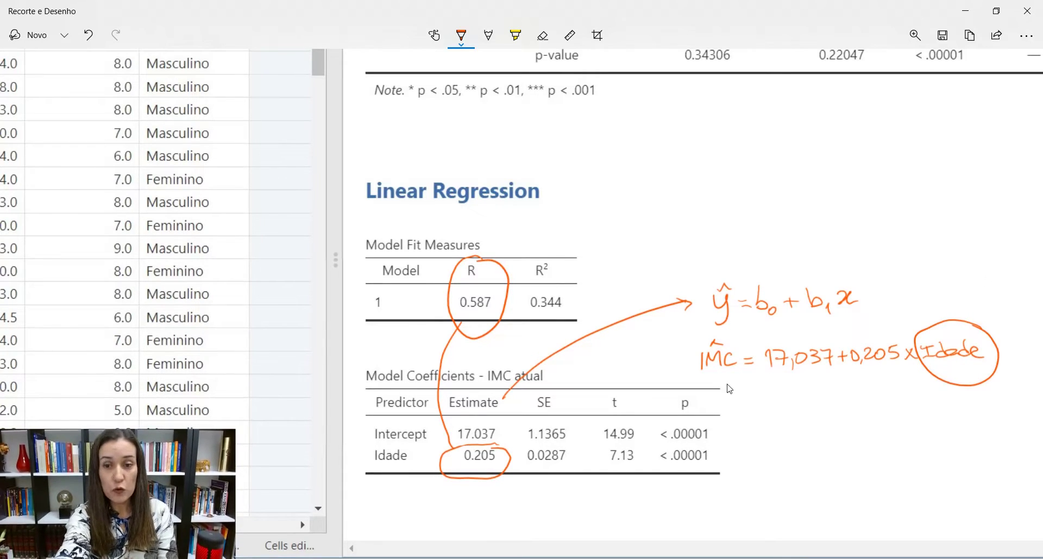
left_click_drag(755, 411, 726, 380)
left_click_drag(734, 380, 729, 388)
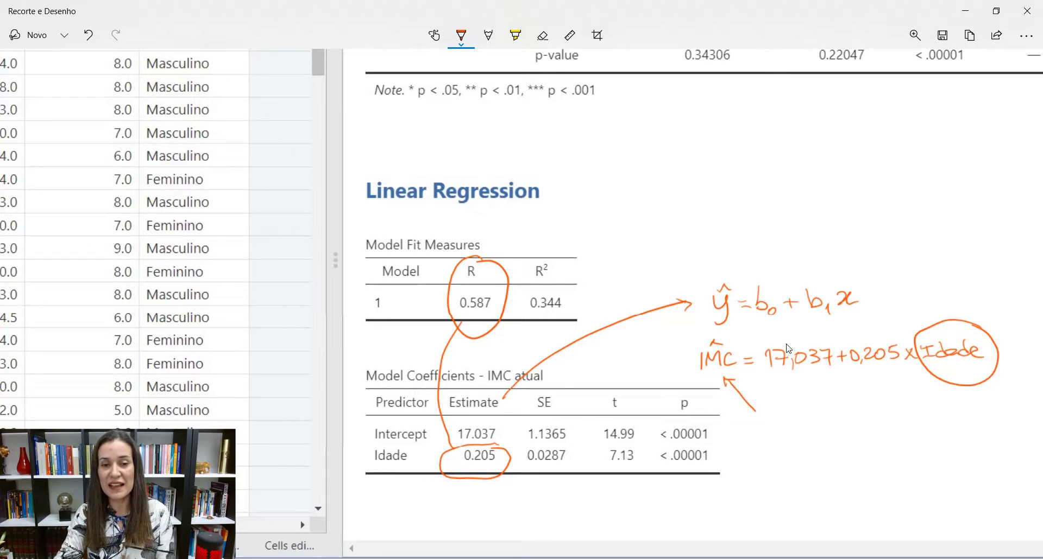
- Circle the R² value with the note 34,4% beside it, and mark the Idade p-value with a circle and an arrow
scroll(707, 358, "up", 4)
scroll(708, 357, "down", 4)
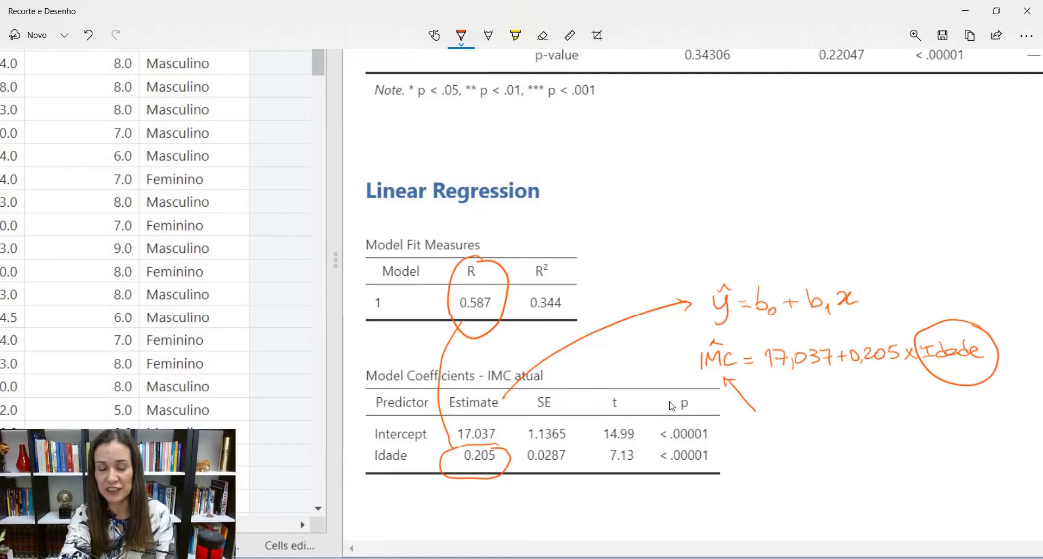
mouse_move(580, 231)
left_mouse_down()
mouse_move(520, 271)
mouse_move(558, 330)
mouse_move(573, 230)
left_mouse_up()
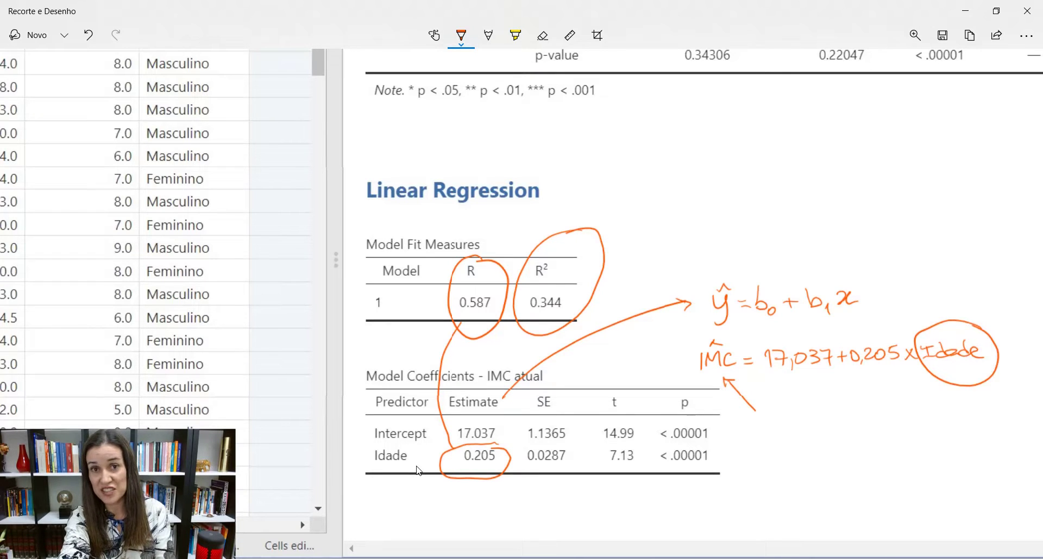
mouse_move(604, 220)
left_mouse_down()
mouse_move(611, 241)
mouse_move(659, 223)
left_mouse_up()
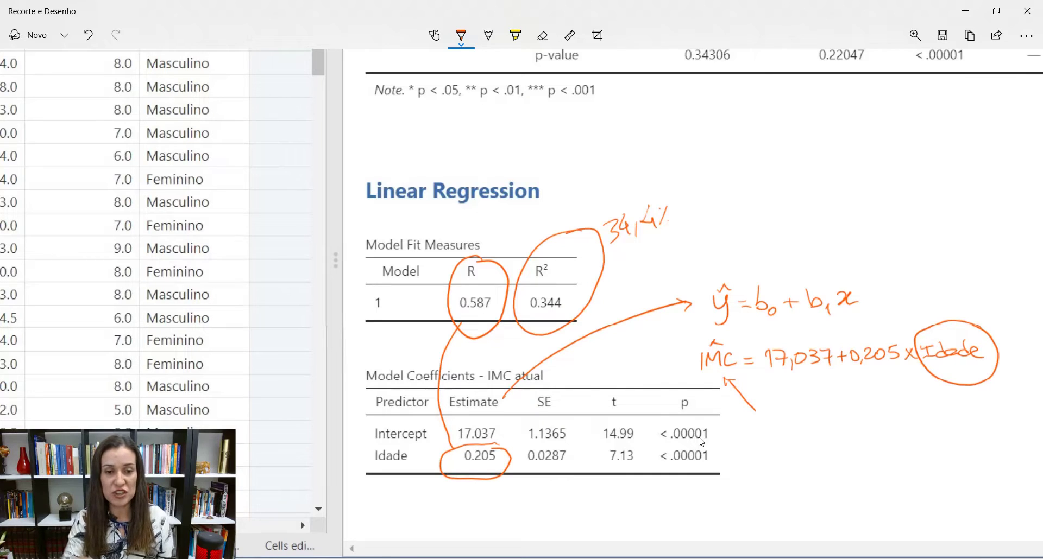
mouse_move(723, 445)
left_mouse_down()
mouse_move(674, 443)
mouse_move(652, 461)
mouse_move(715, 481)
mouse_move(729, 447)
left_mouse_up()
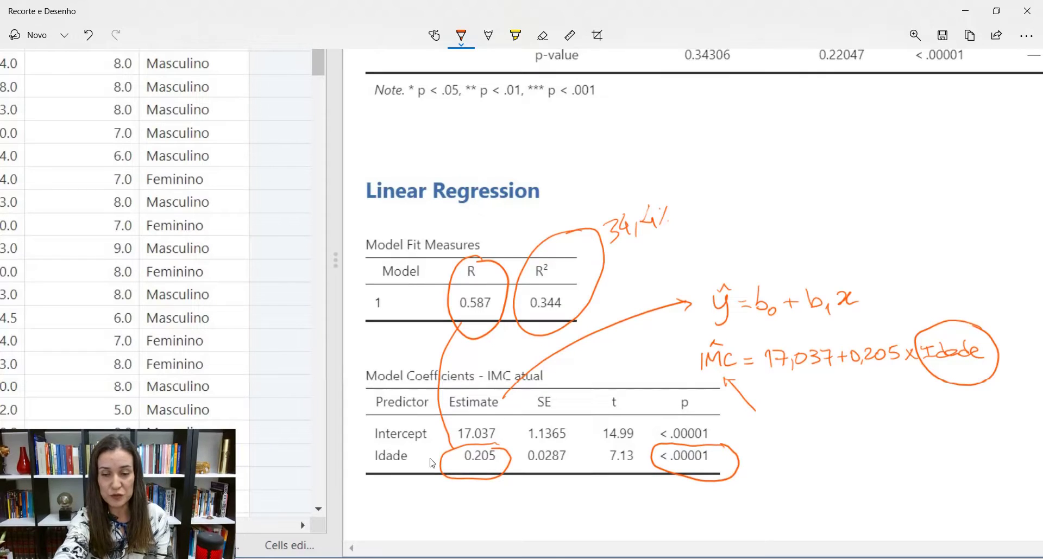
mouse_move(748, 454)
left_mouse_down()
mouse_move(765, 445)
mouse_move(738, 460)
mouse_move(749, 465)
left_mouse_up()
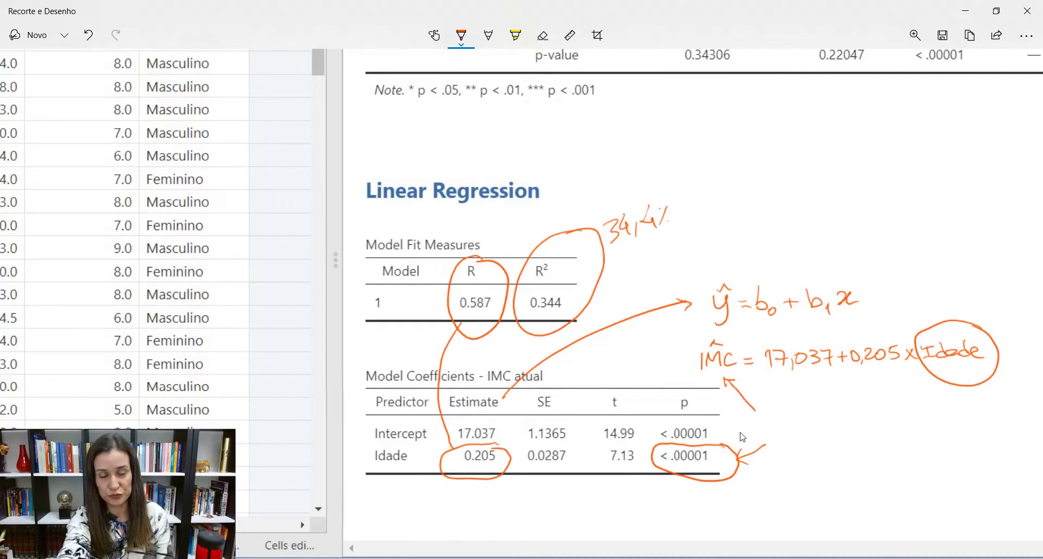
- Return to jamovi and capture the scatterplot with its regression line as a new screen snip for annotation
key("alt+Tab")
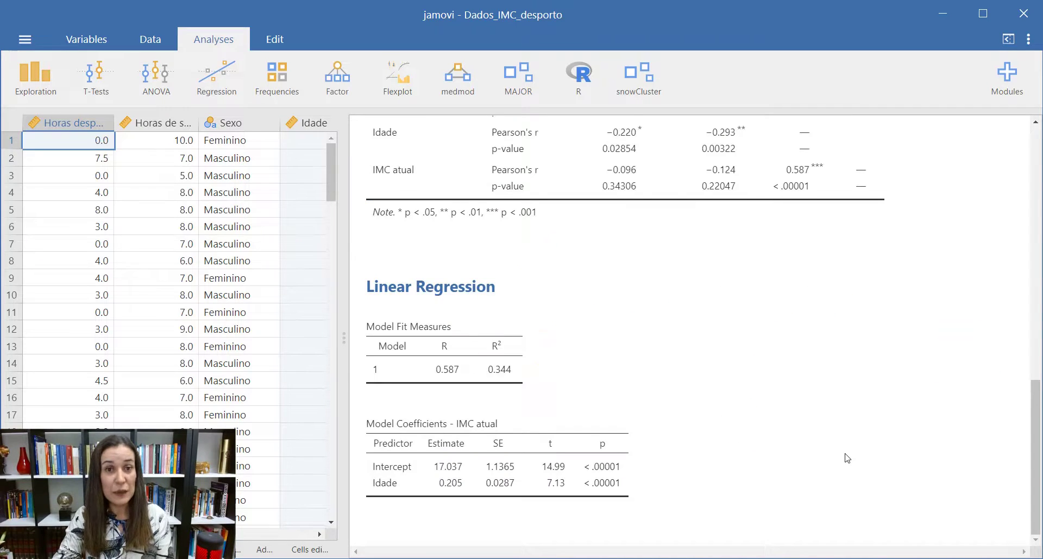
scroll(844, 458, "up", 10)
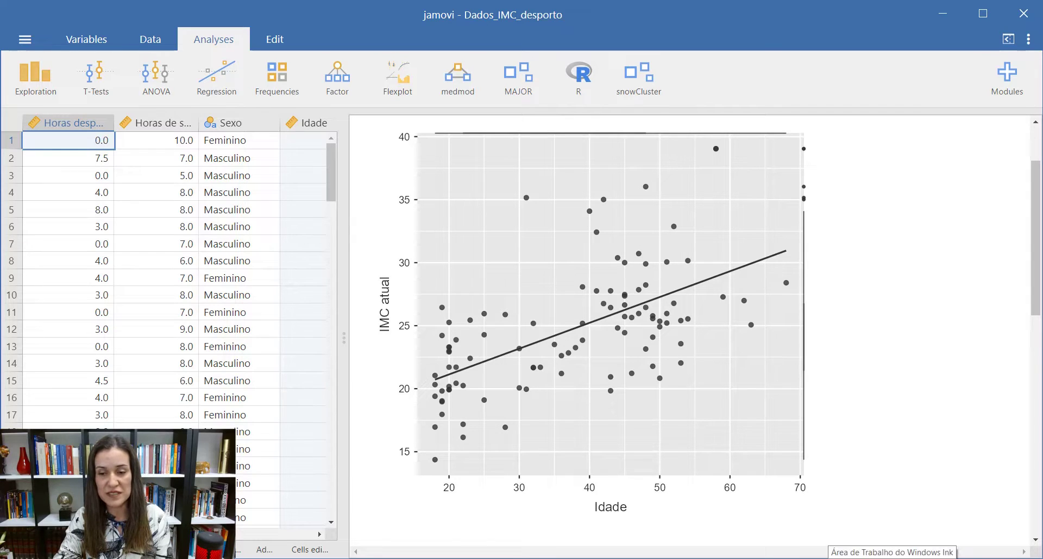
left_click(892, 558)
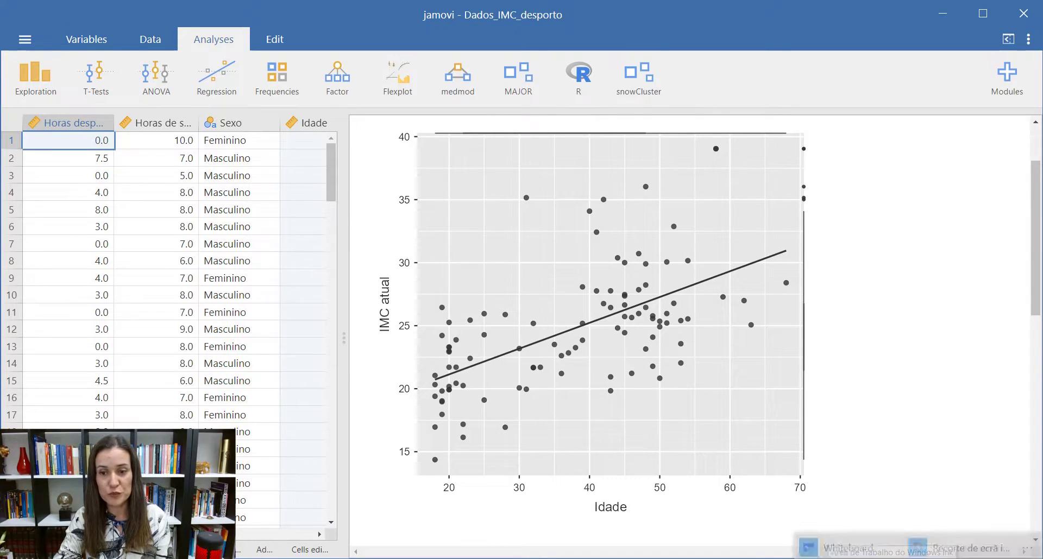
left_click(965, 543)
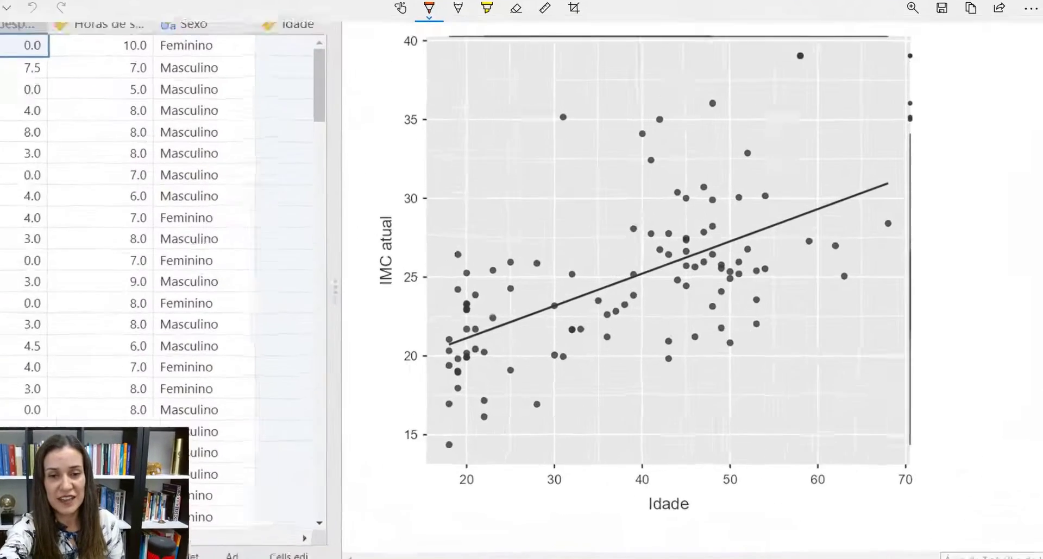